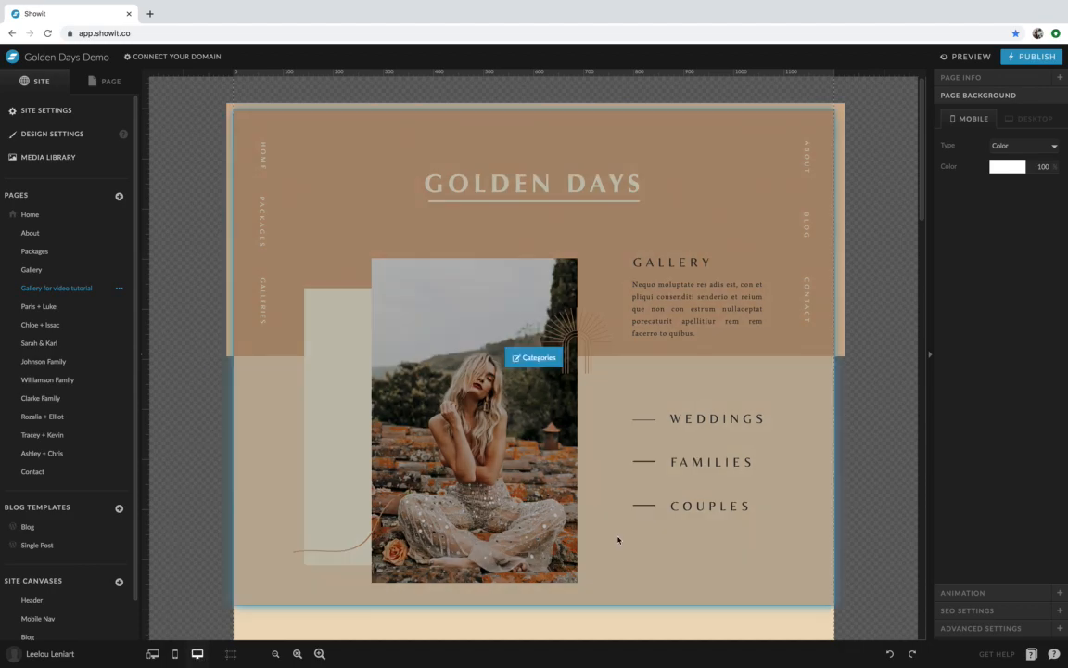
Examine the gallery page and its Header and Categories canvases, including the elements each contains
scroll(619, 536, down, 10)
scroll(619, 535, down, 1)
scroll(618, 535, up, 10)
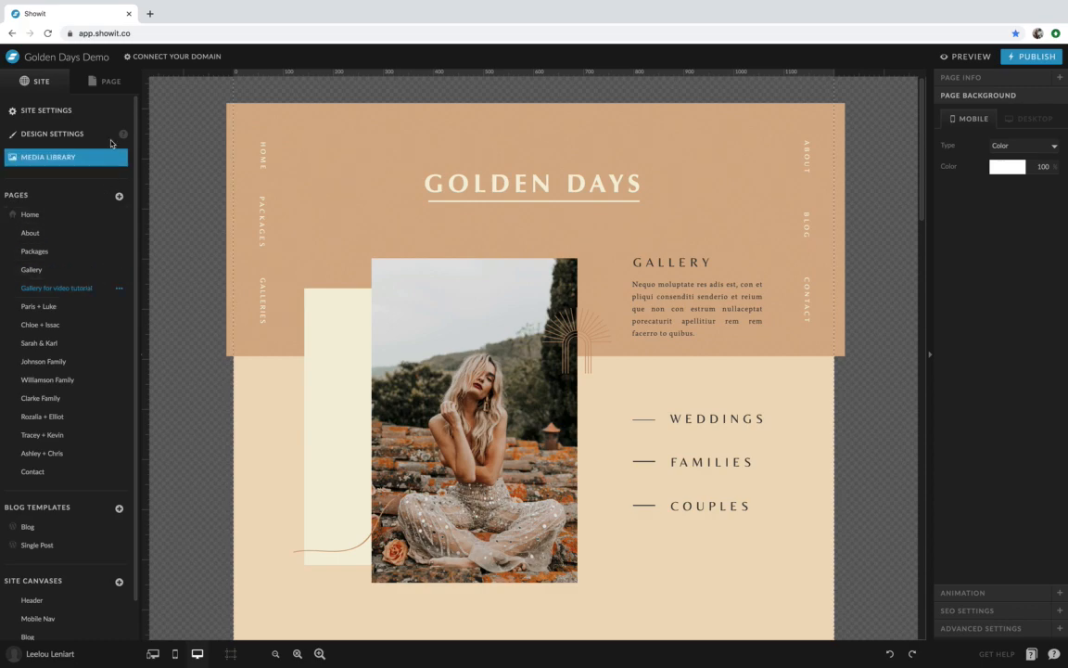
click(109, 81)
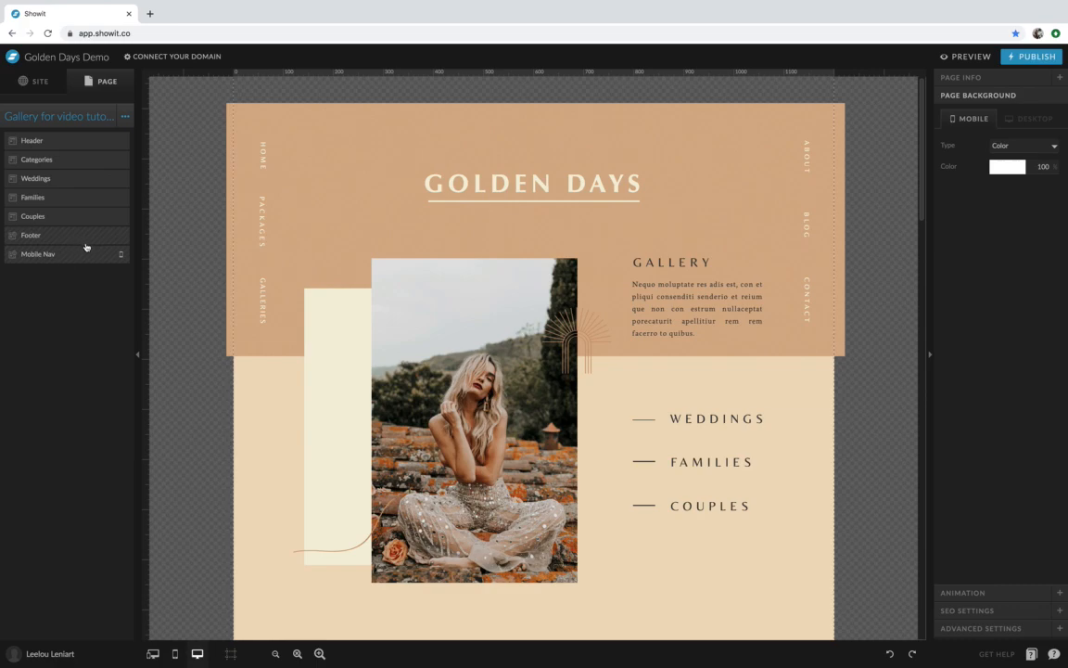
click(47, 143)
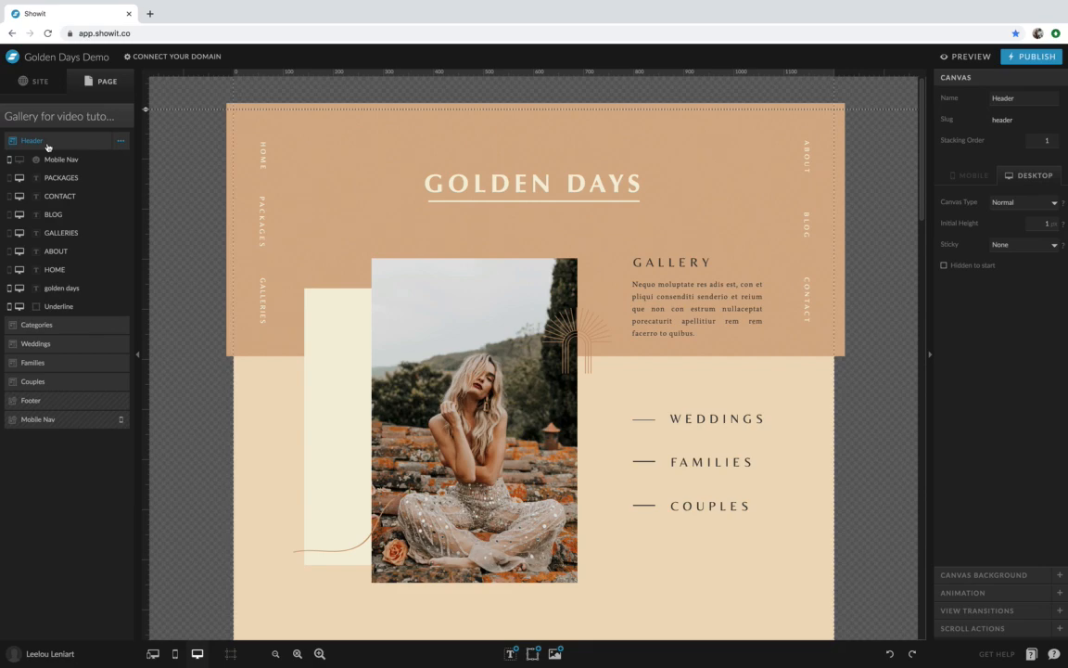
scroll(610, 480, down, 1)
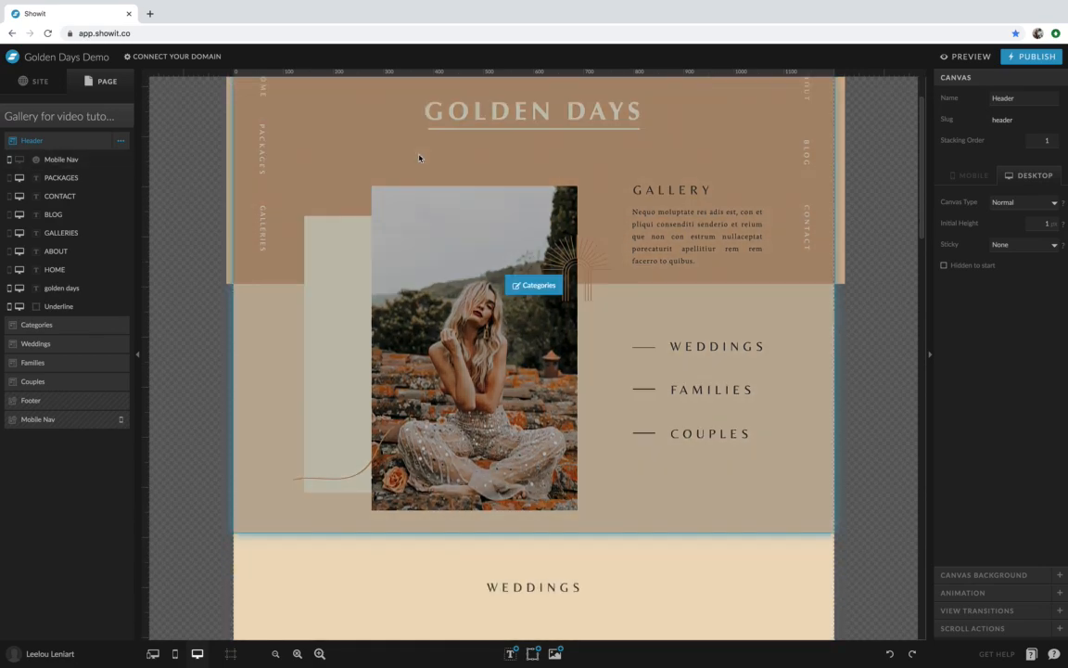
scroll(418, 158, up, 1)
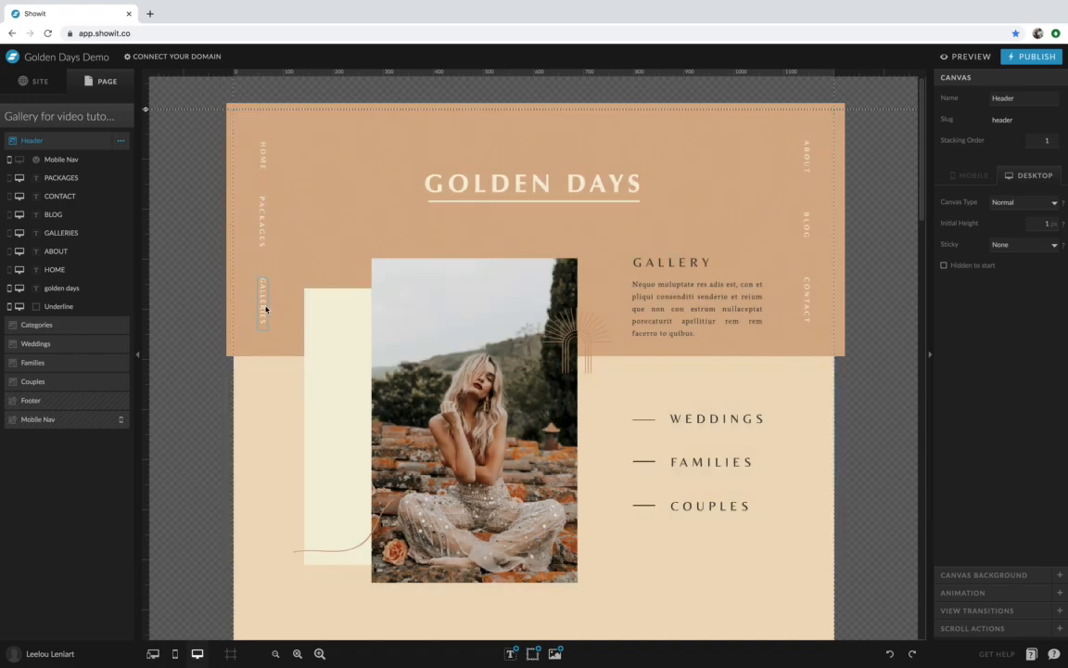
scroll(265, 309, down, 1)
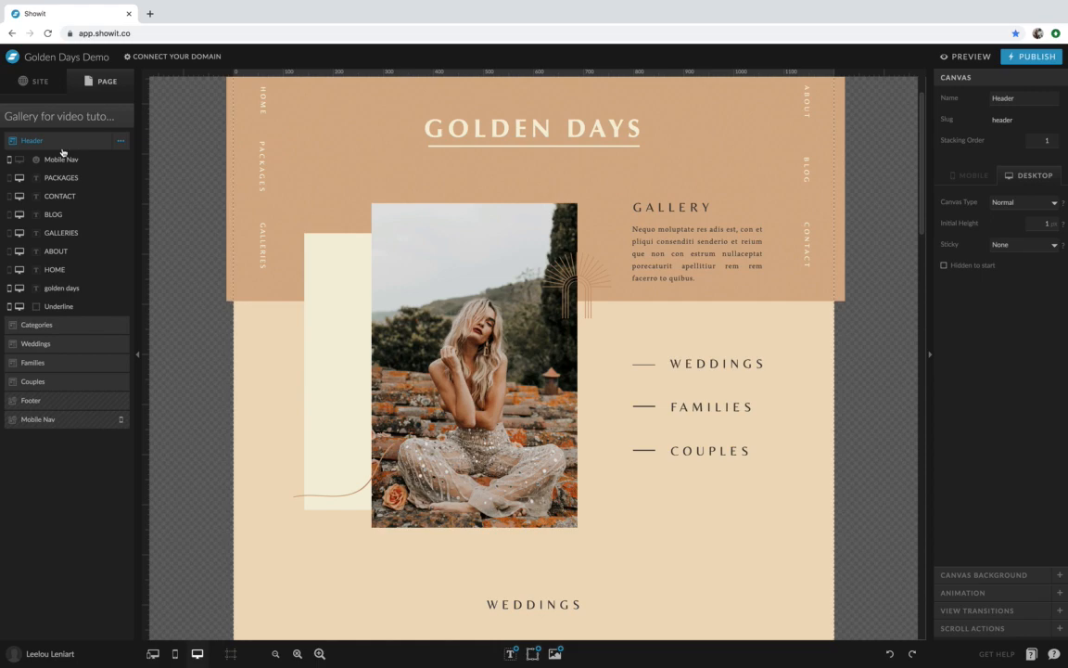
click(47, 324)
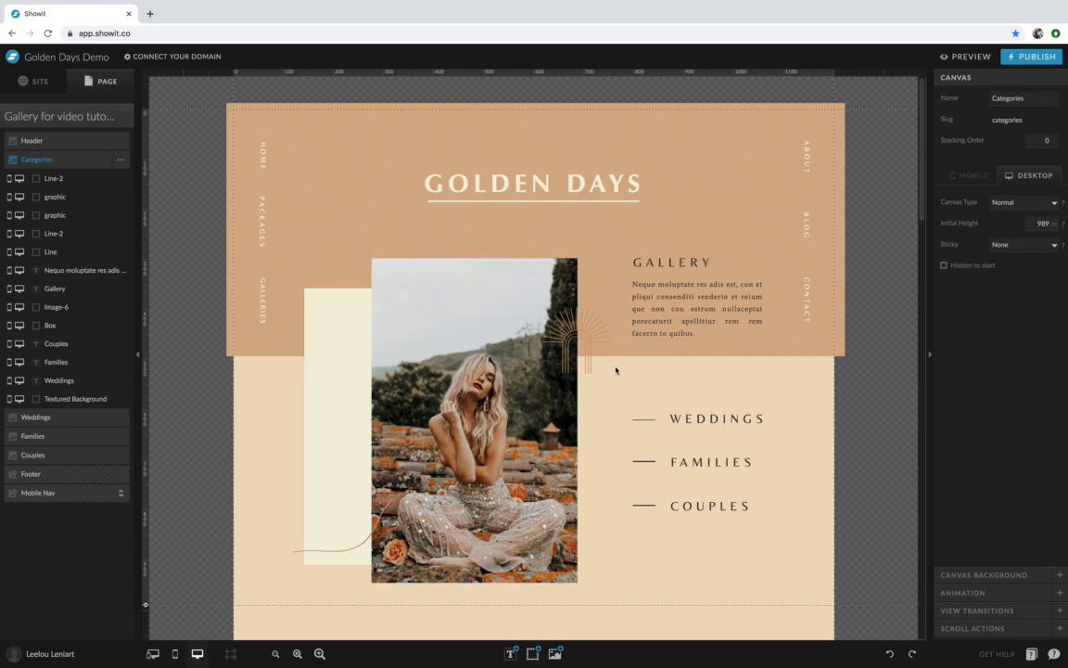
Look through the Weddings, Families and Couples sections of the gallery page
scroll(614, 370, down, 5)
scroll(615, 361, down, 3)
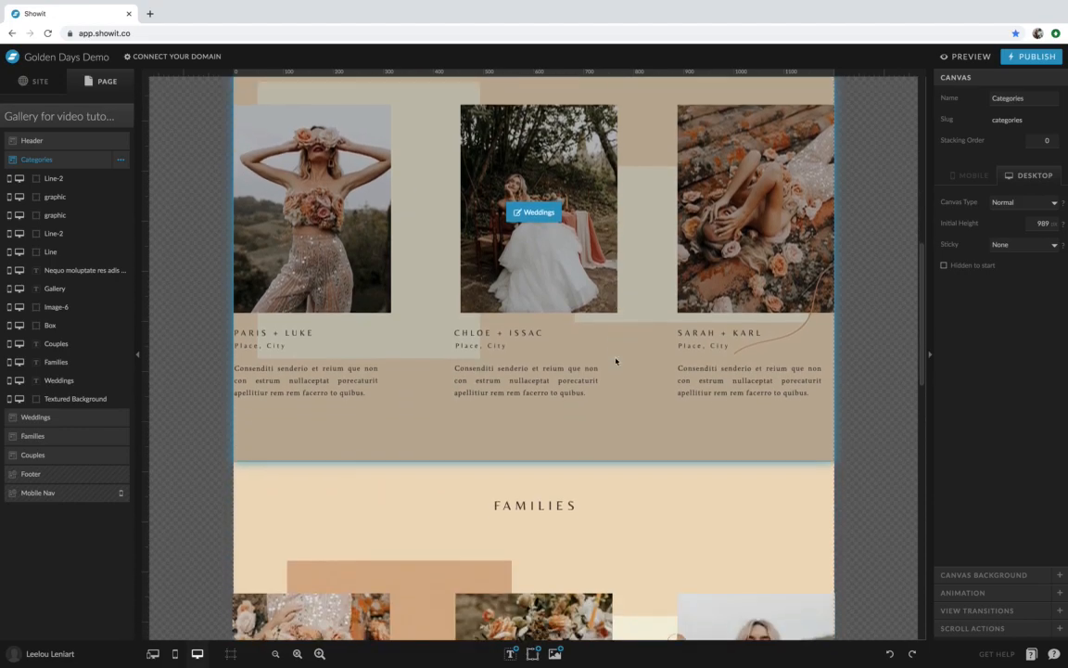
scroll(615, 361, up, 2)
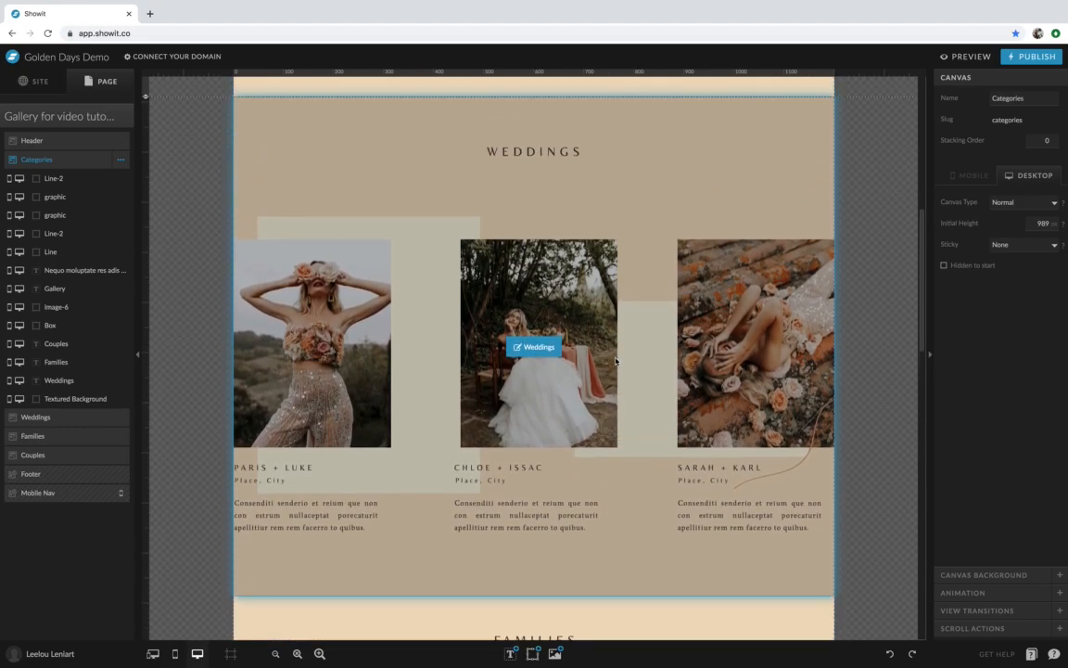
scroll(615, 361, down, 4)
scroll(615, 361, down, 4)
scroll(615, 361, down, 3)
scroll(615, 363, up, 2)
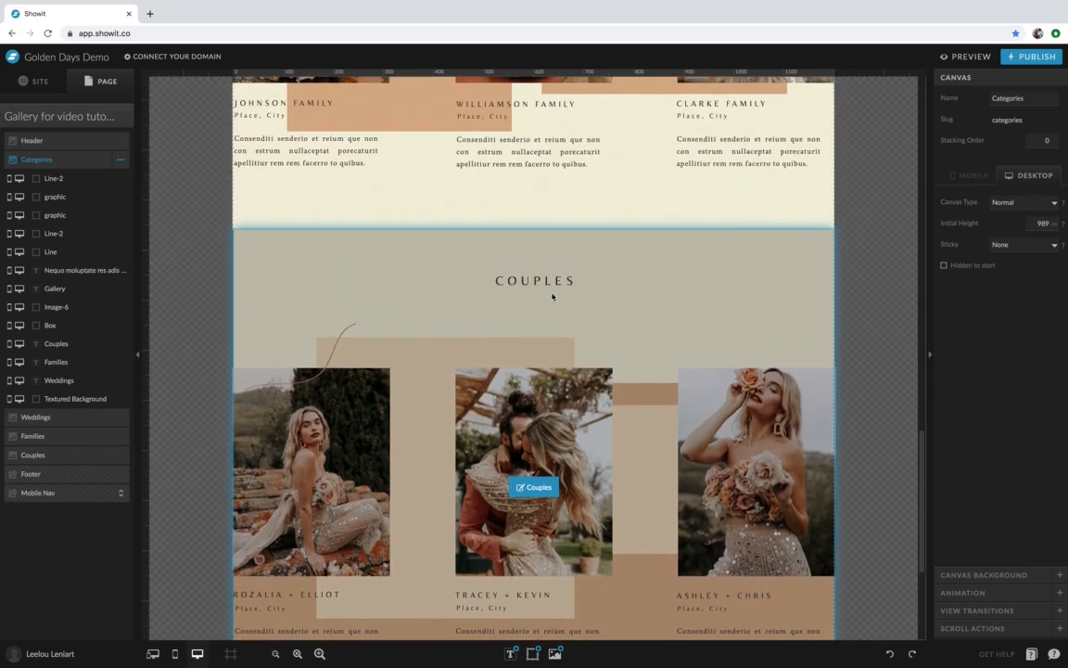
Replace the heading text of the Couples section with FAMILIES
click(538, 281)
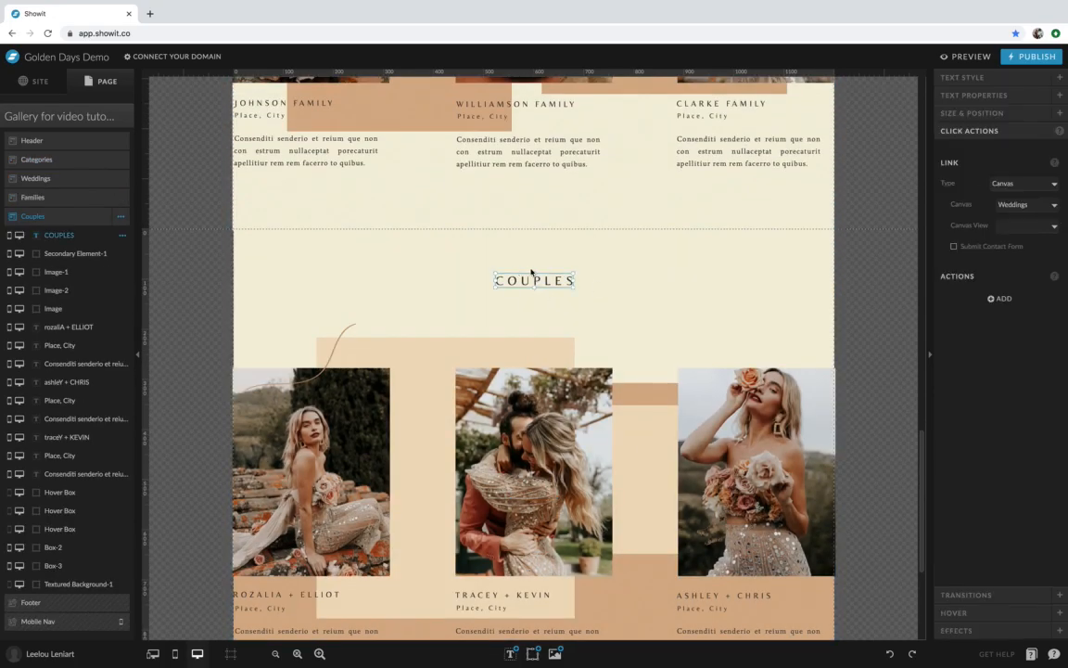
double_click(524, 281)
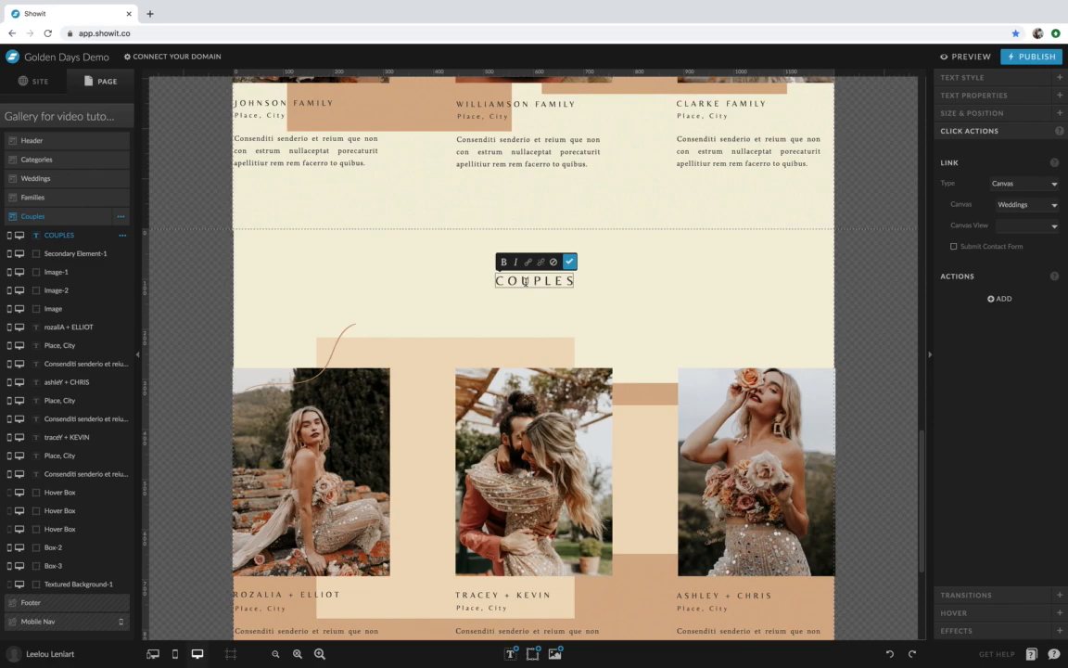
double_click(525, 281)
key(BackSpace)
text(FAMILIES)
click(653, 285)
Check the heading texts of the Families and Weddings sections
scroll(640, 278, up, 10)
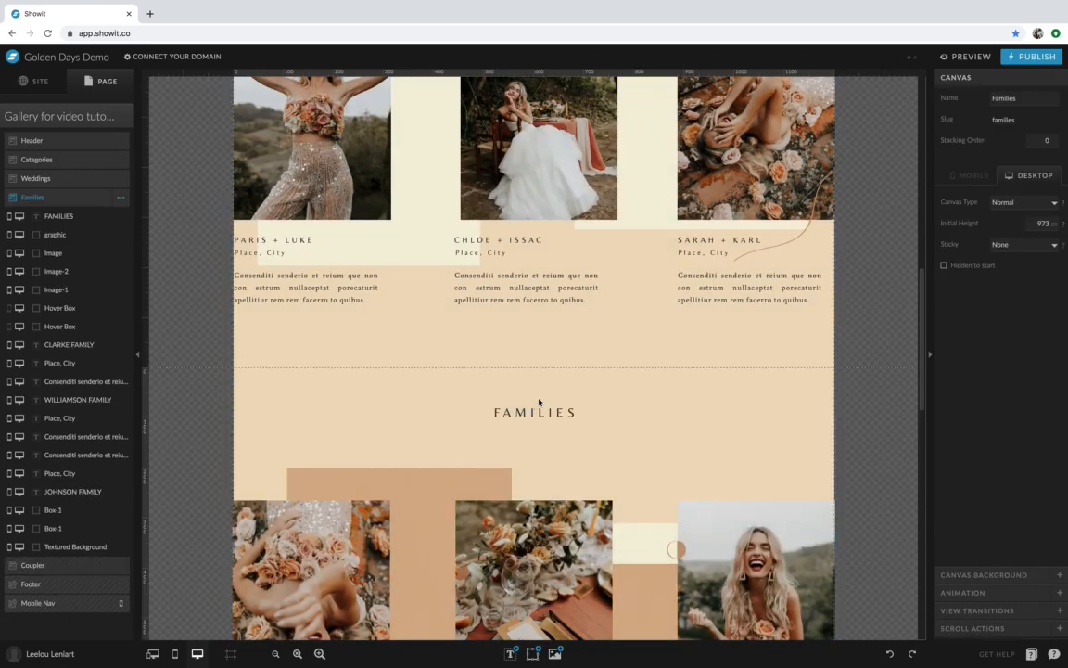
double_click(536, 408)
double_click(534, 411)
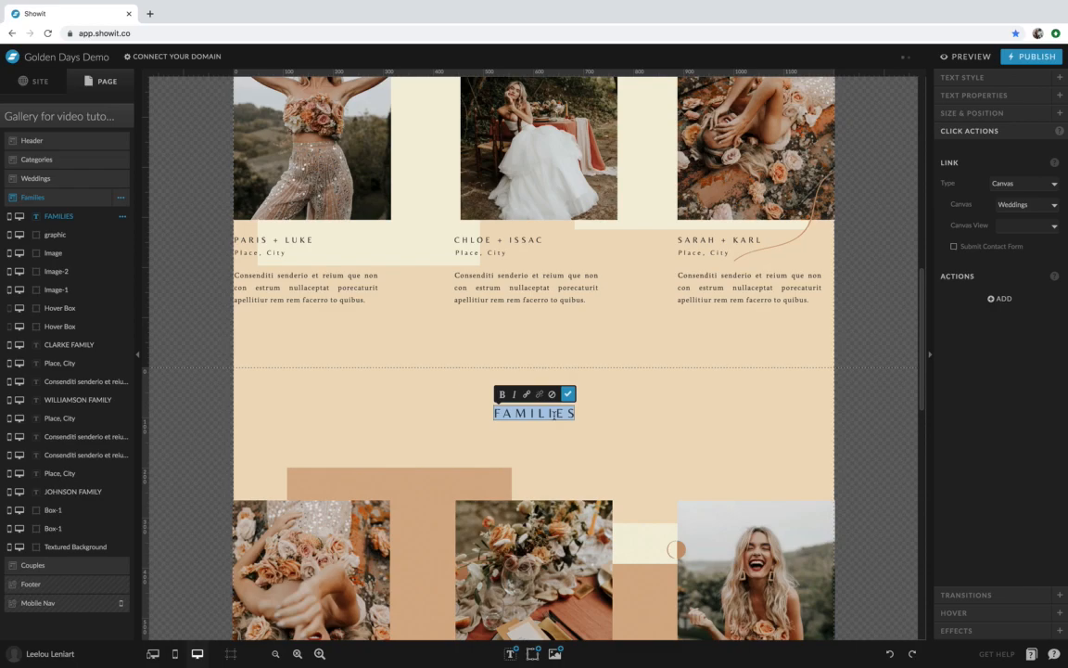
scroll(593, 418, up, 10)
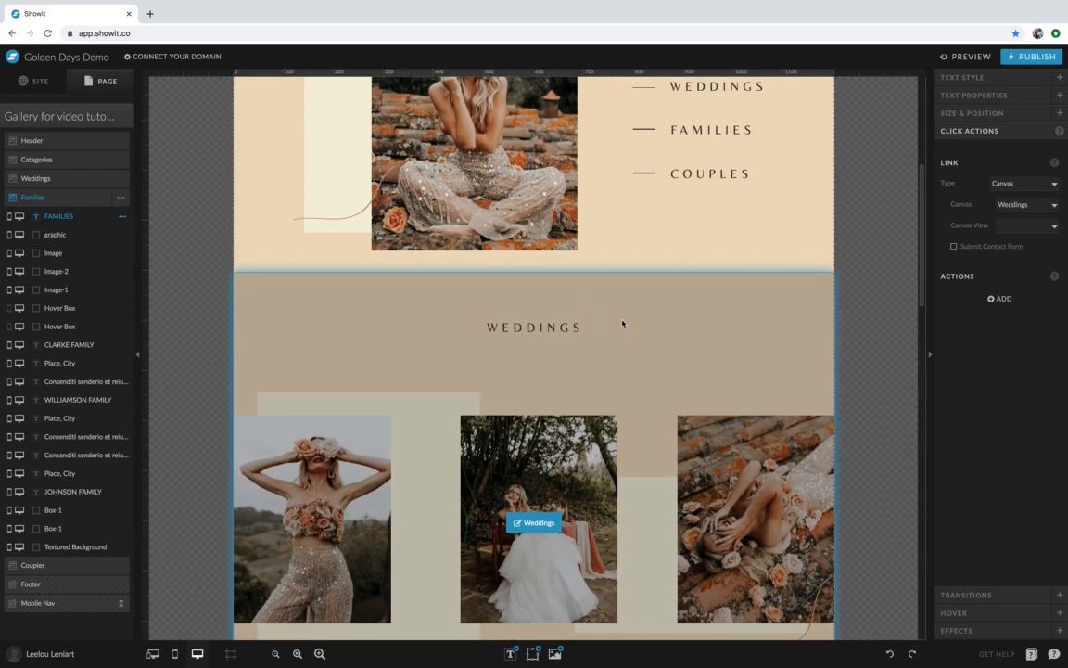
scroll(529, 410, down, 4)
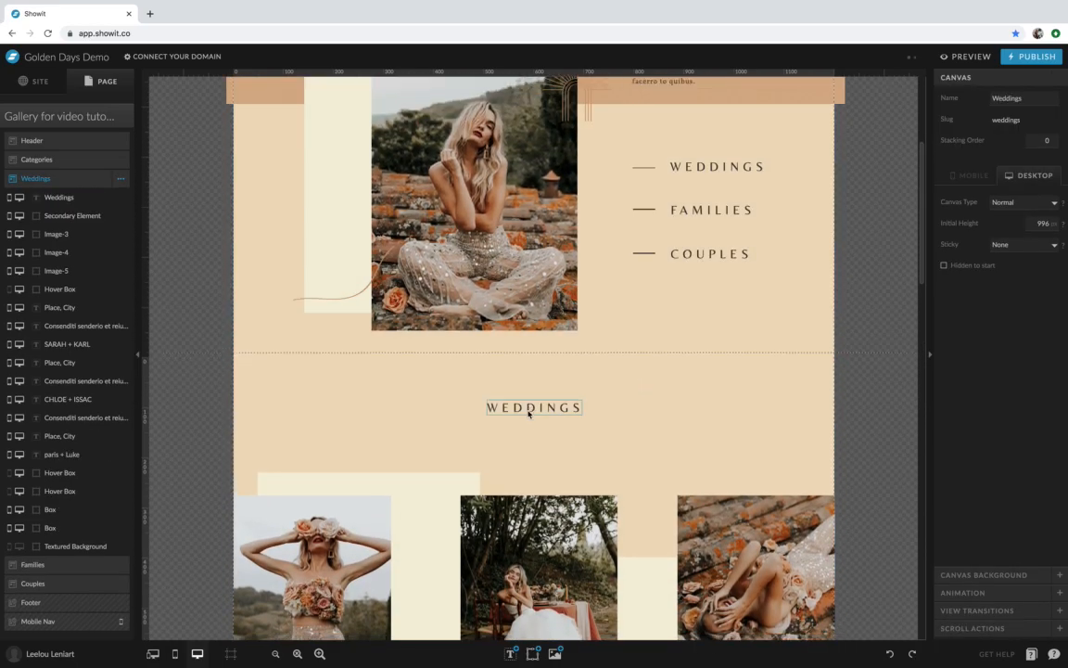
Inspect the Weddings, Families and Couples category labels in the Categories canvas one after another
scroll(531, 412, up, 6)
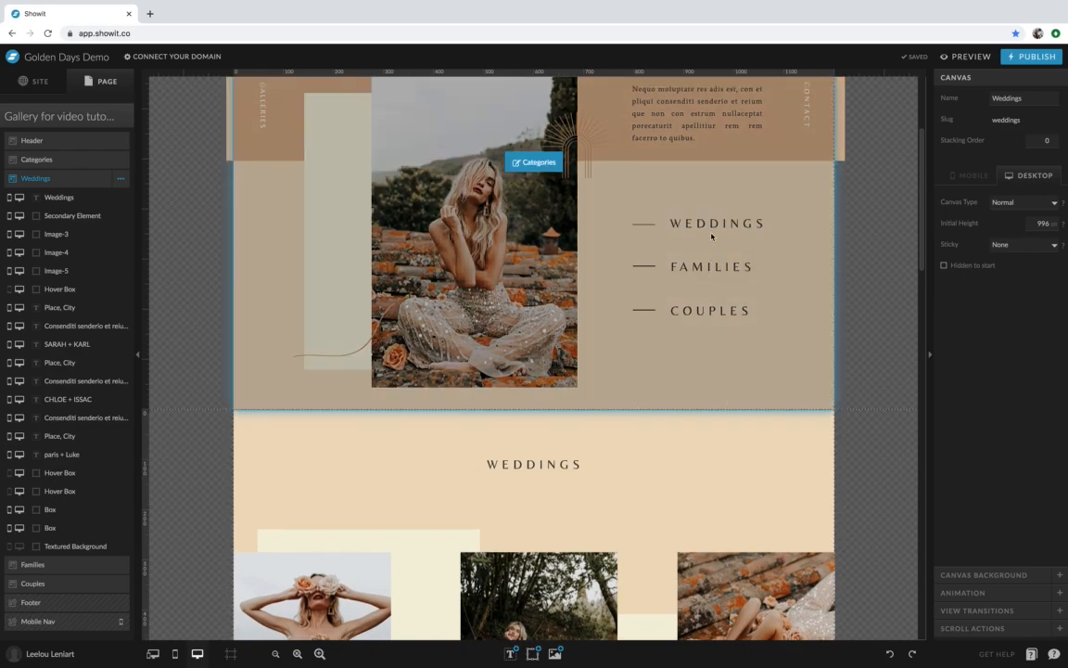
click(711, 237)
click(712, 223)
click(711, 267)
click(712, 312)
Set the Weddings category label's click action to a Canvas link targeting the Weddings canvas
click(719, 223)
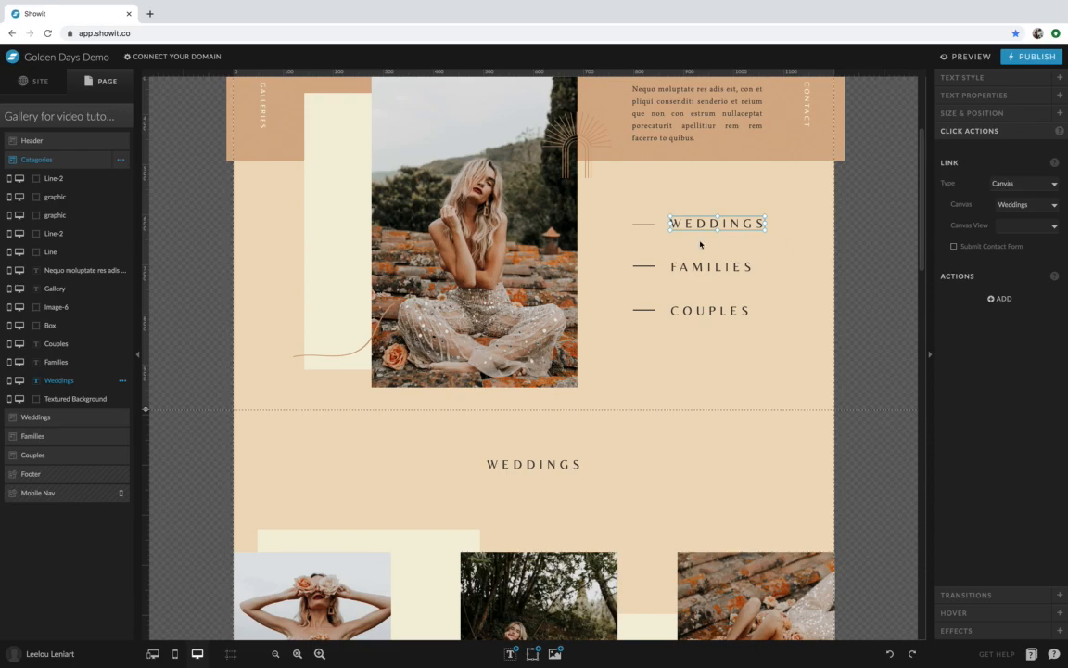
click(1017, 185)
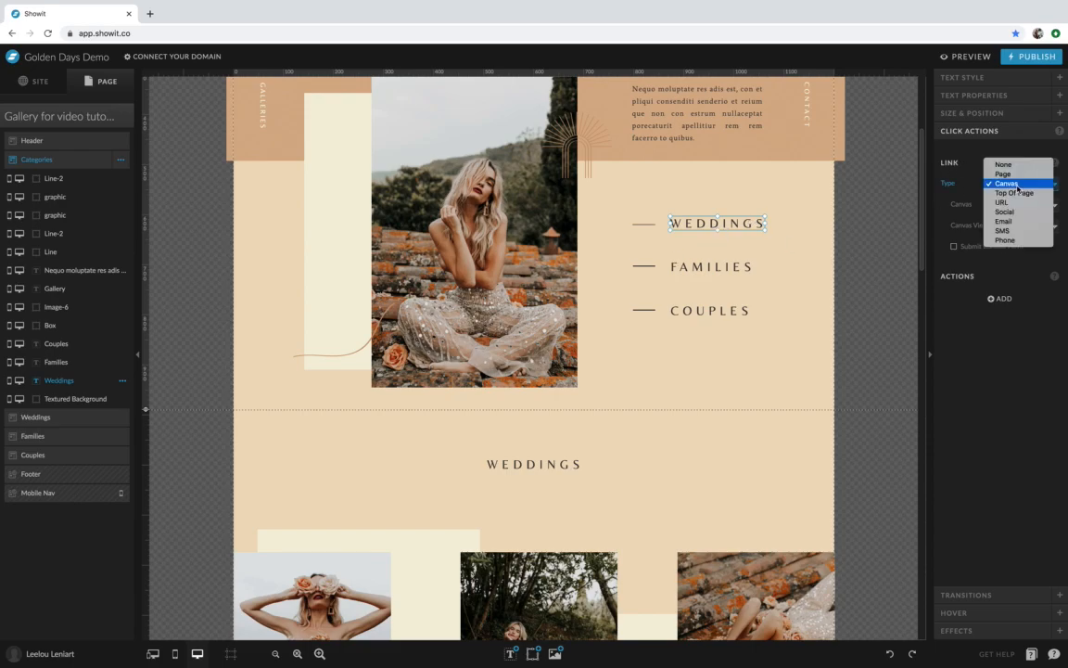
click(1018, 185)
click(1029, 204)
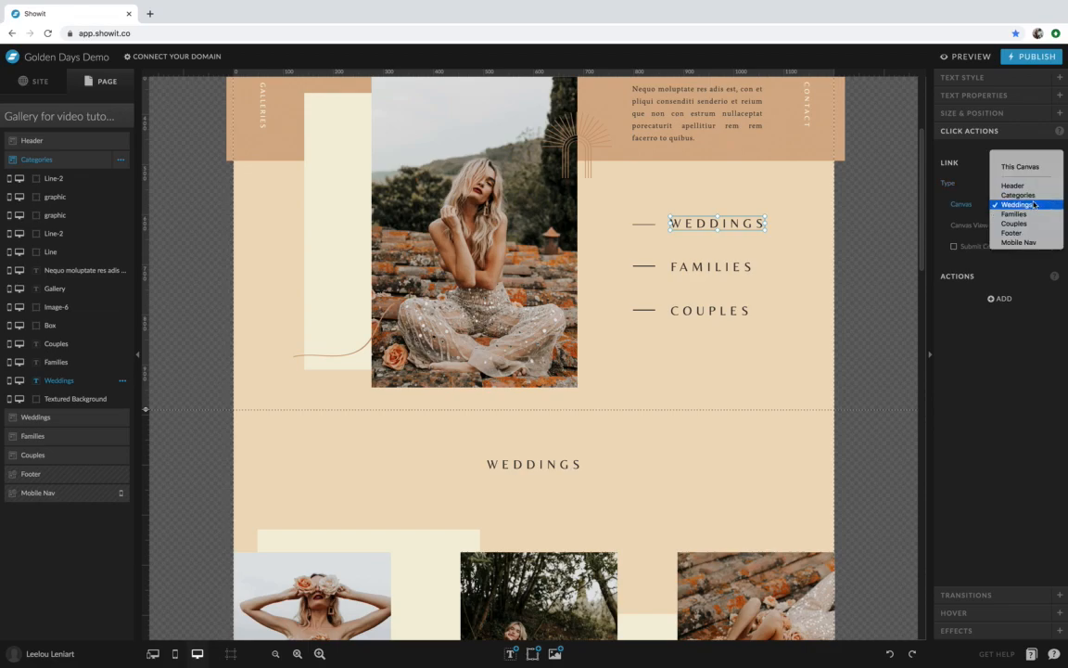
click(1034, 205)
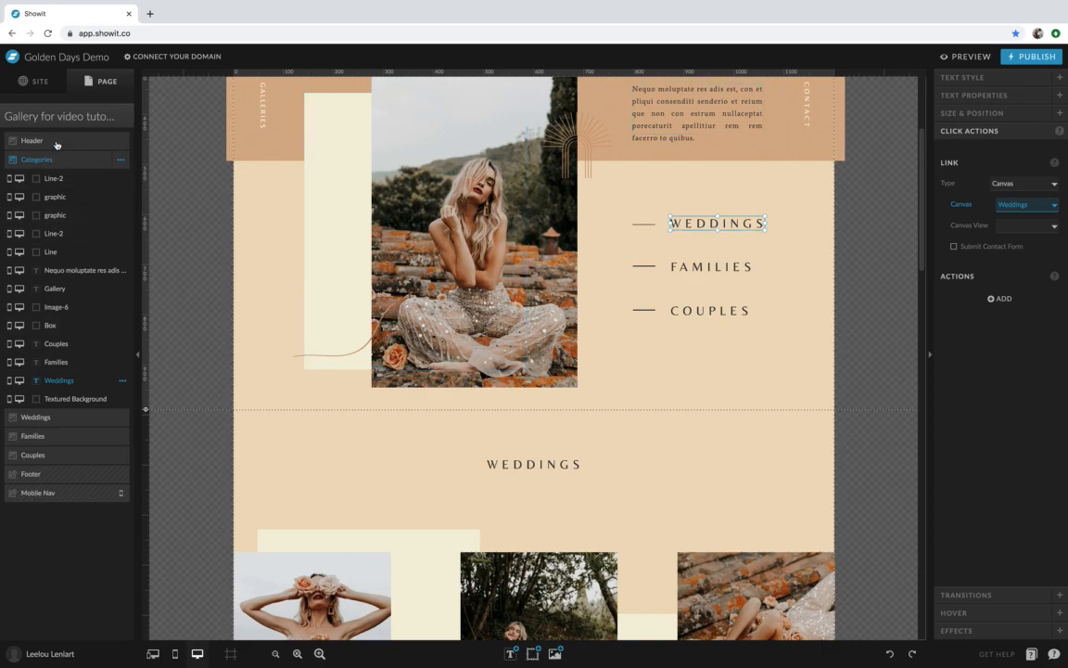
Check the Weddings canvas and the click-action link of the Weddings category label
click(49, 418)
scroll(628, 353, up, 5)
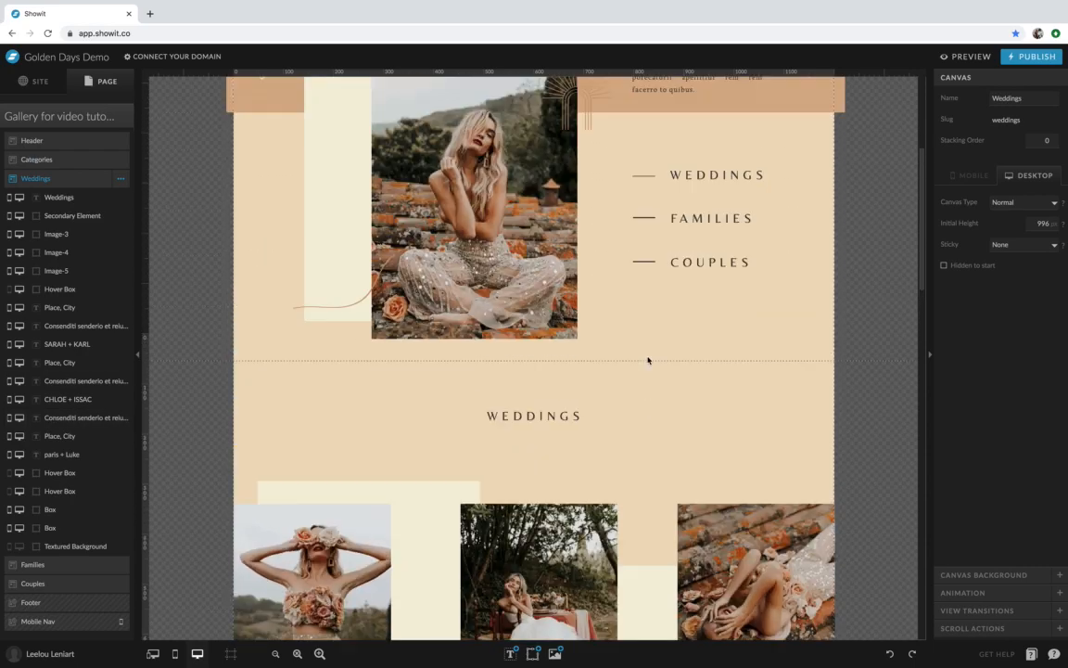
click(633, 229)
click(689, 239)
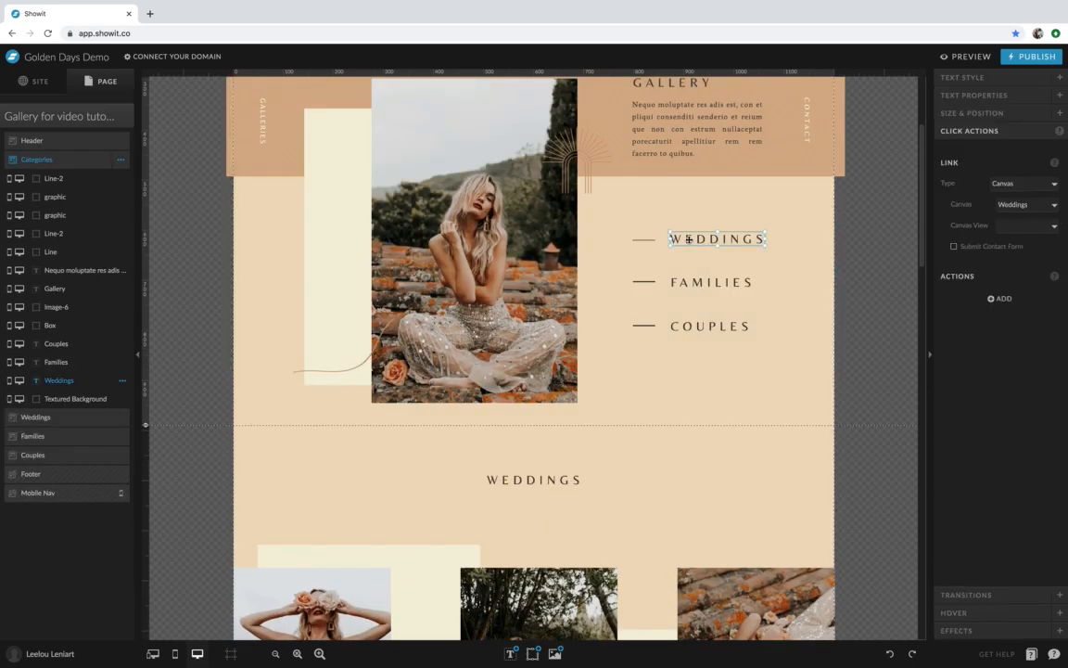
Review the gallery sections down to the footer and check the Families category label's link
scroll(699, 243, down, 2)
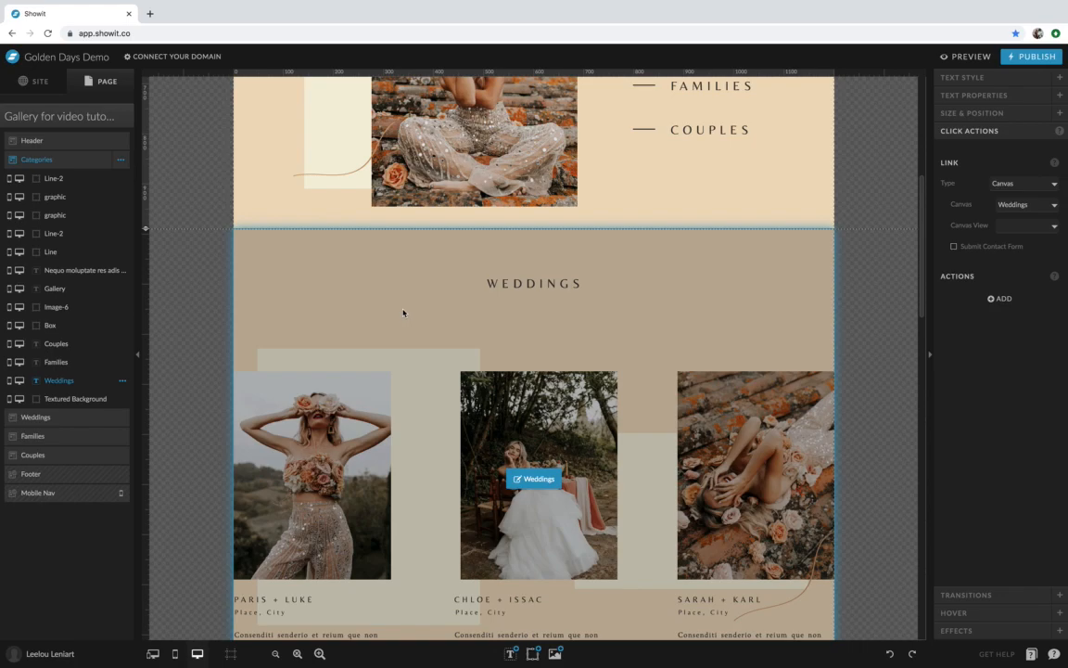
scroll(403, 312, down, 2)
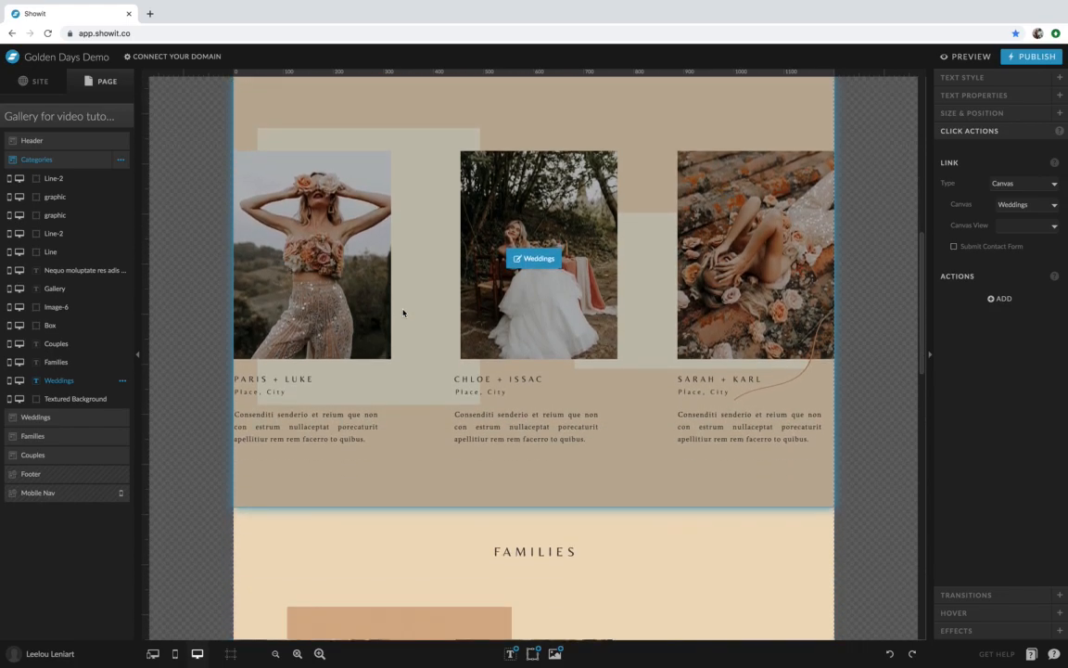
scroll(404, 312, down, 5)
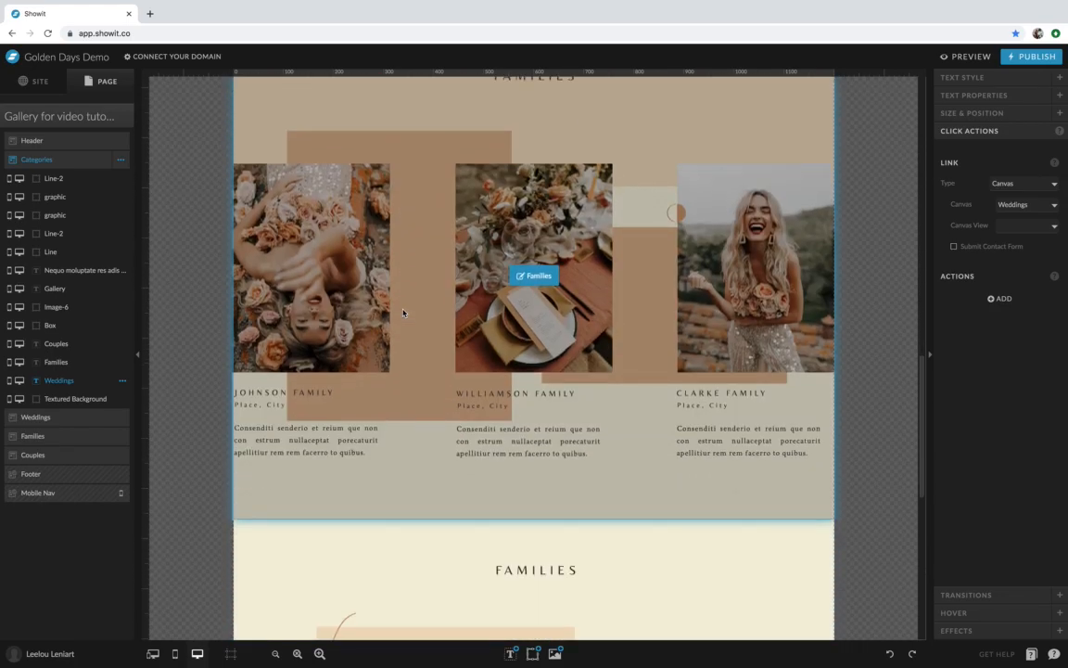
scroll(403, 312, down, 5)
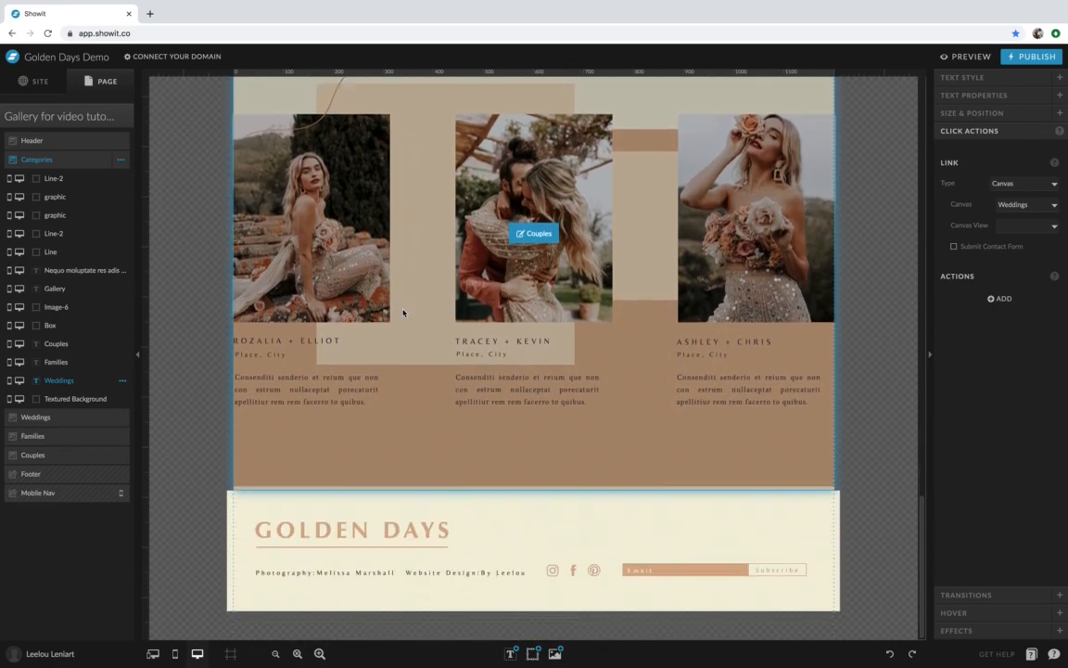
scroll(403, 312, up, 12)
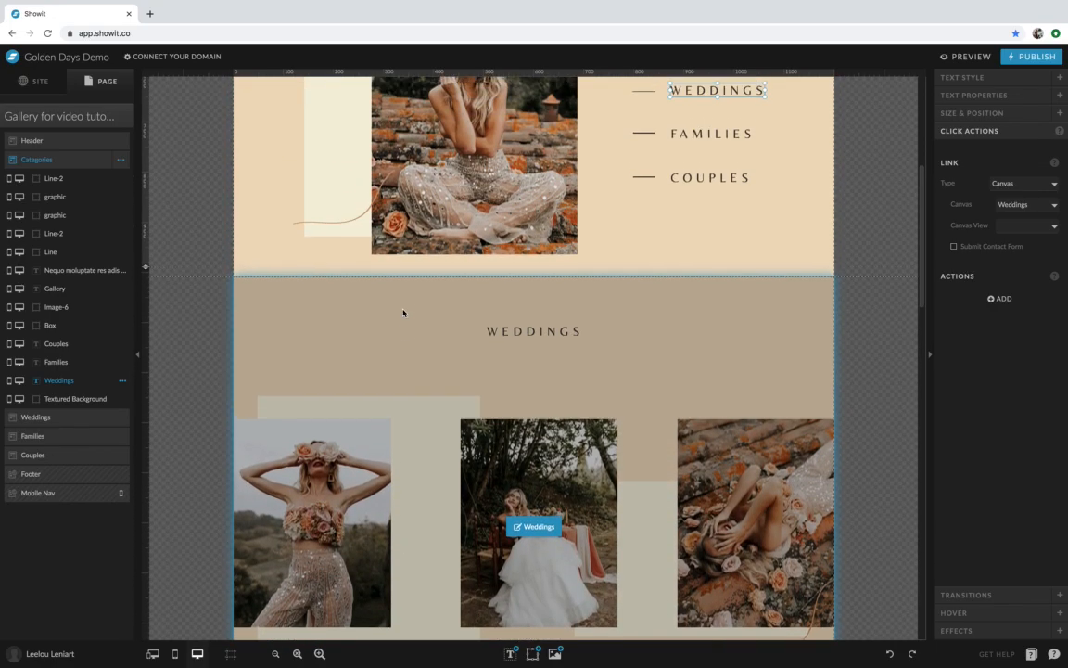
scroll(403, 312, up, 4)
click(710, 303)
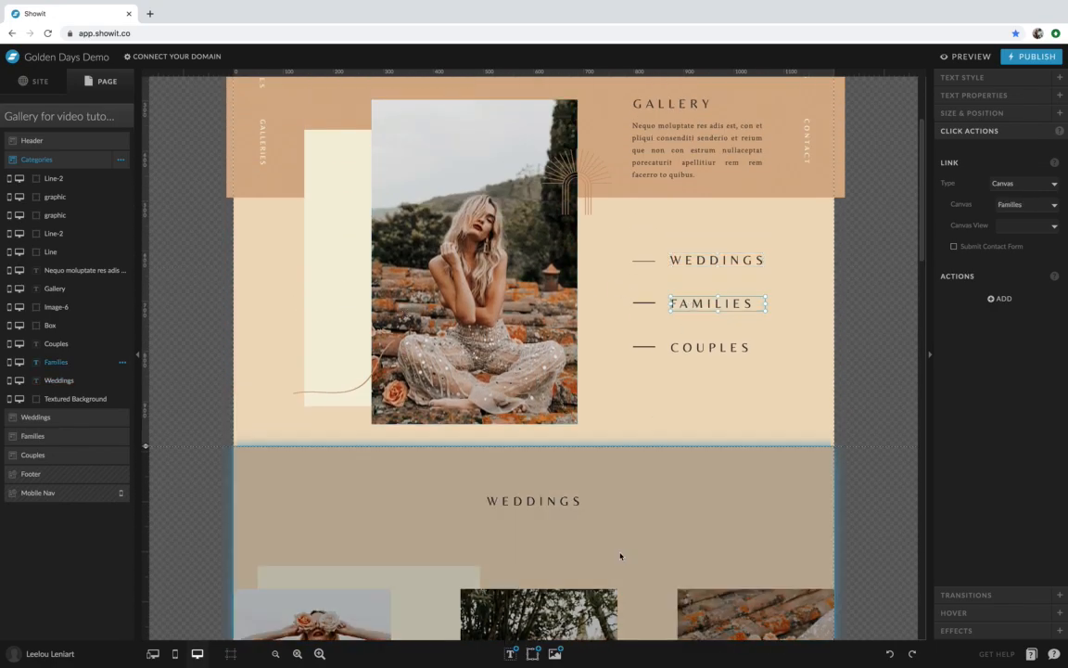
Replace the middle image of the Weddings section with the black-and-white close-up of the laughing woman
scroll(620, 553, down, 4)
click(620, 556)
scroll(612, 538, down, 3)
click(592, 435)
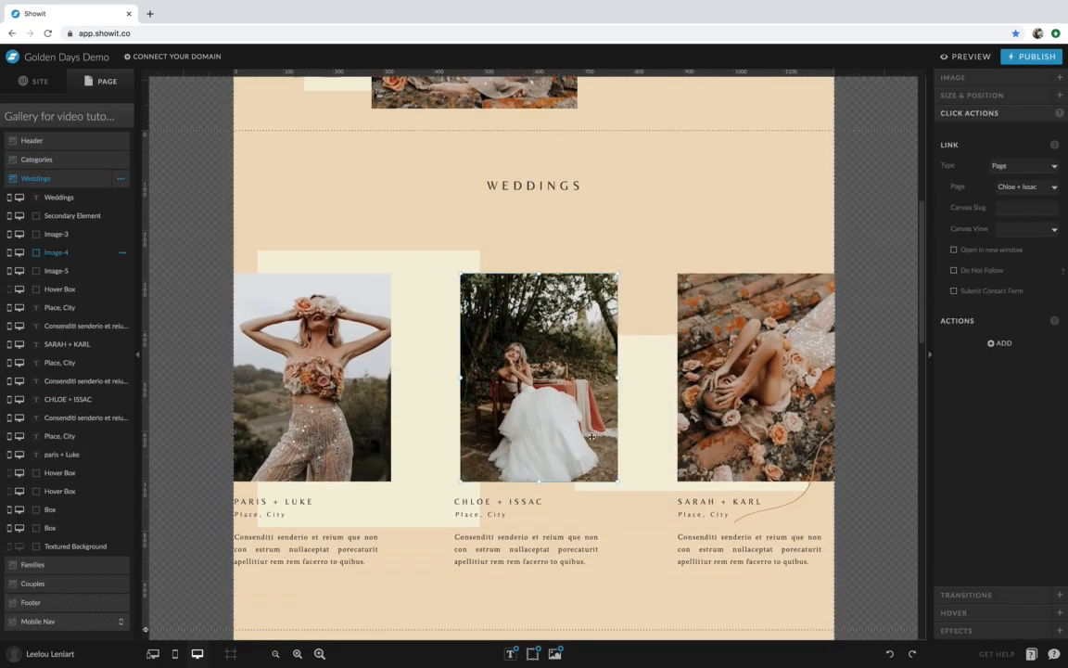
double_click(584, 369)
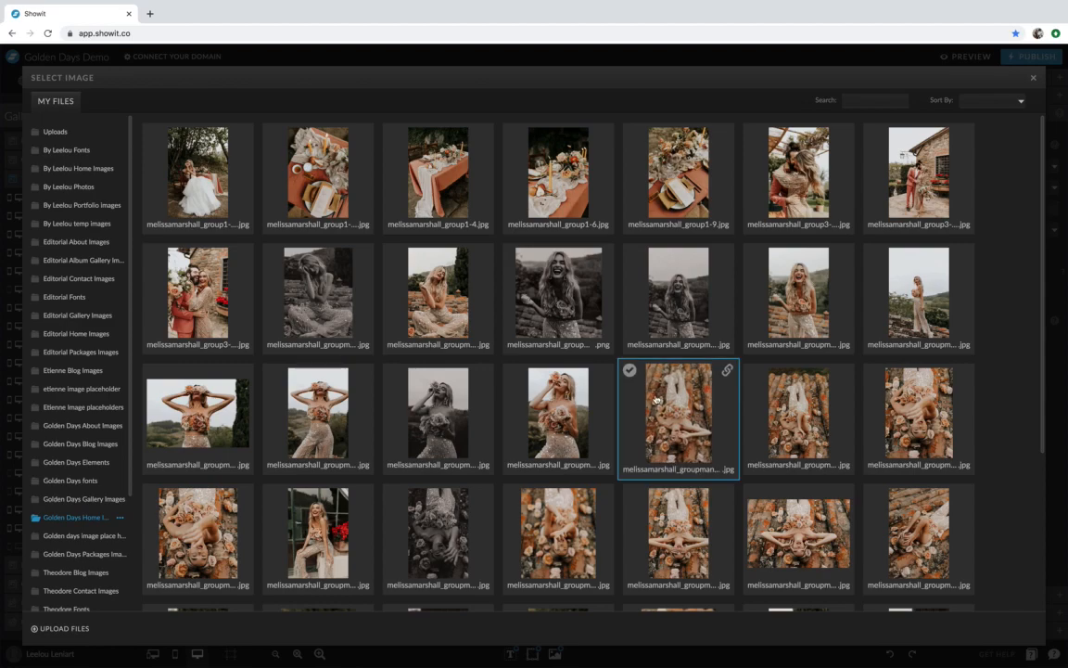
click(531, 289)
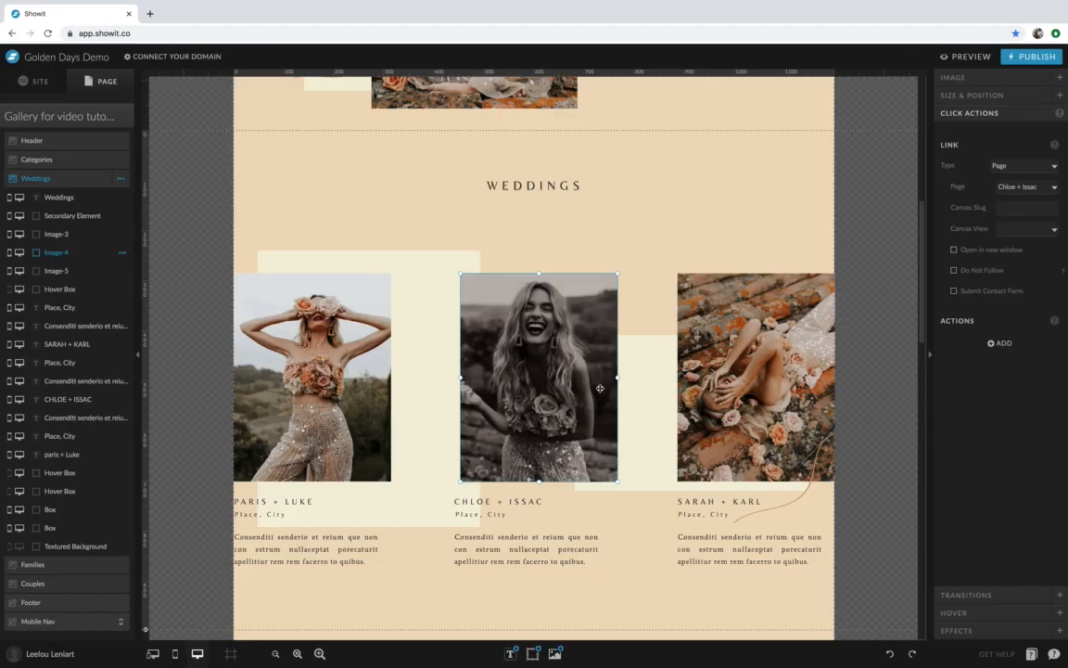
Extend the description text box under the middle Weddings image downward, almost to the section's lower edge
scroll(547, 356, down, 2)
click(556, 454)
click(558, 453)
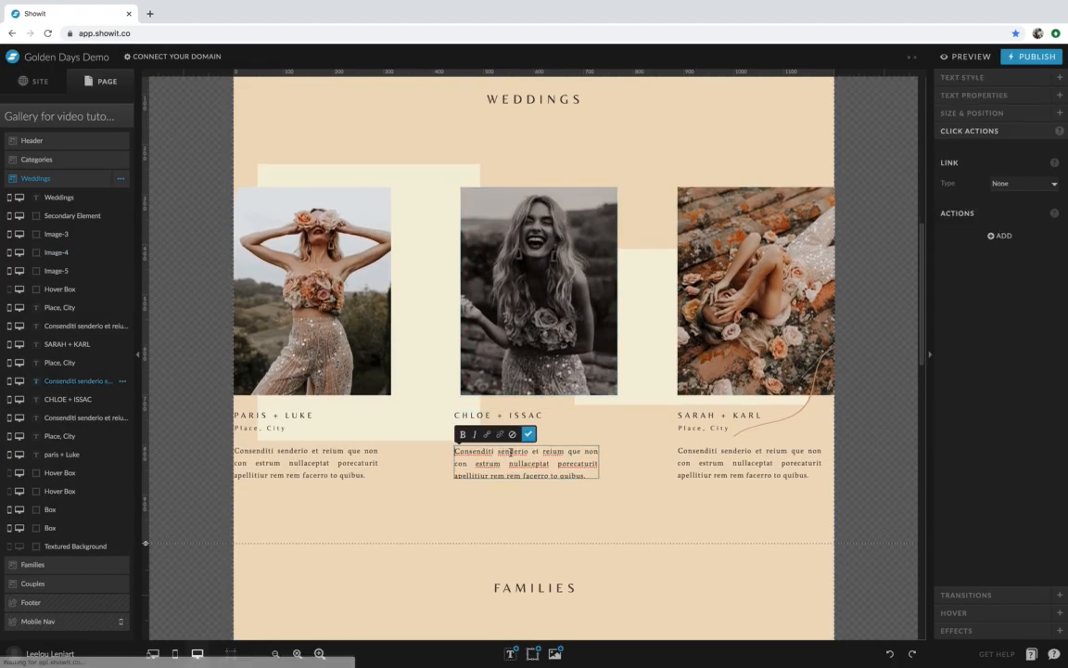
key(Escape)
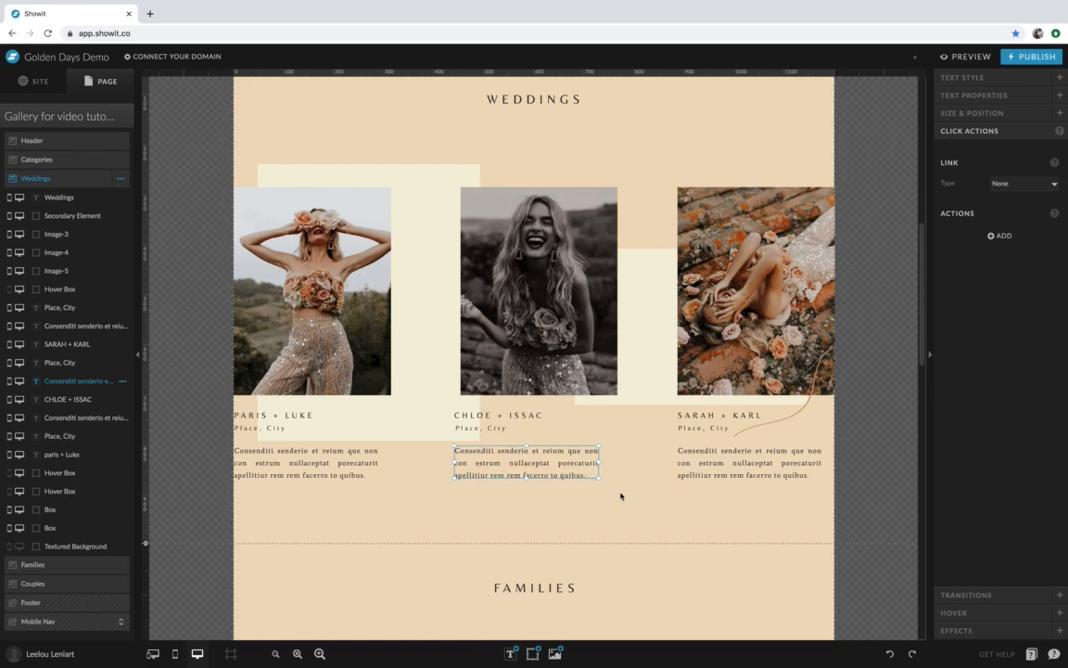
drag(525, 479, 520, 533)
Copy the description paragraph under the middle Weddings image and paste it again at the end of the same text
double_click(568, 467)
drag(591, 476, 395, 433)
key(super+c)
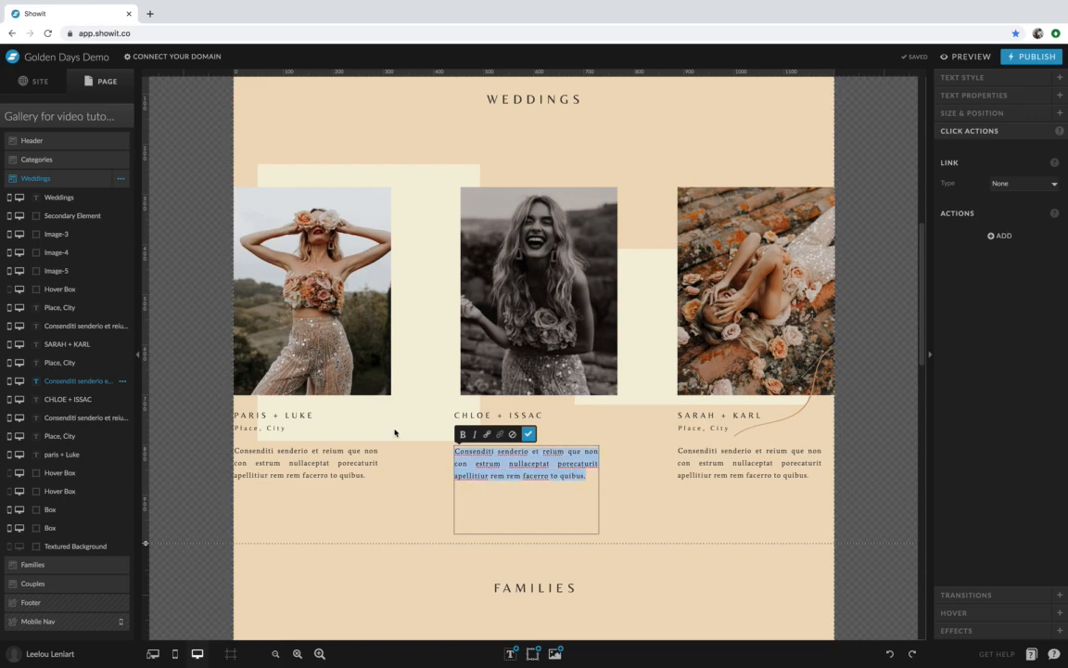
click(583, 476)
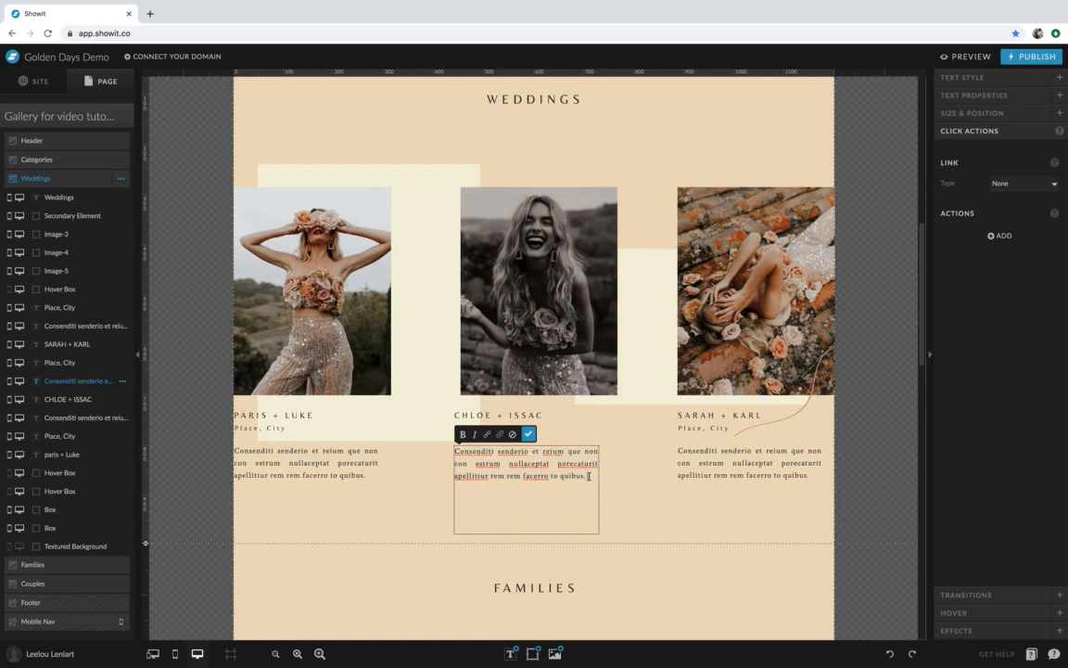
key(super+v)
key(Escape)
Extend the Weddings canvas downward to a height of about 1177 px and stretch the middle description box toward its new lower edge
scroll(636, 489, down, 2)
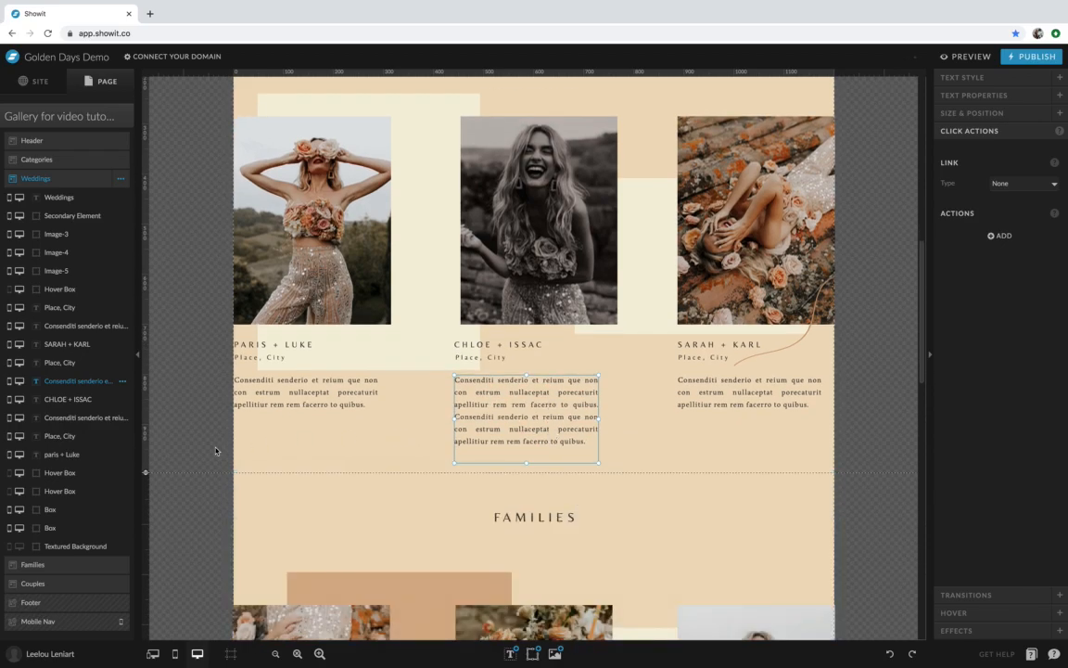
drag(144, 471, 146, 561)
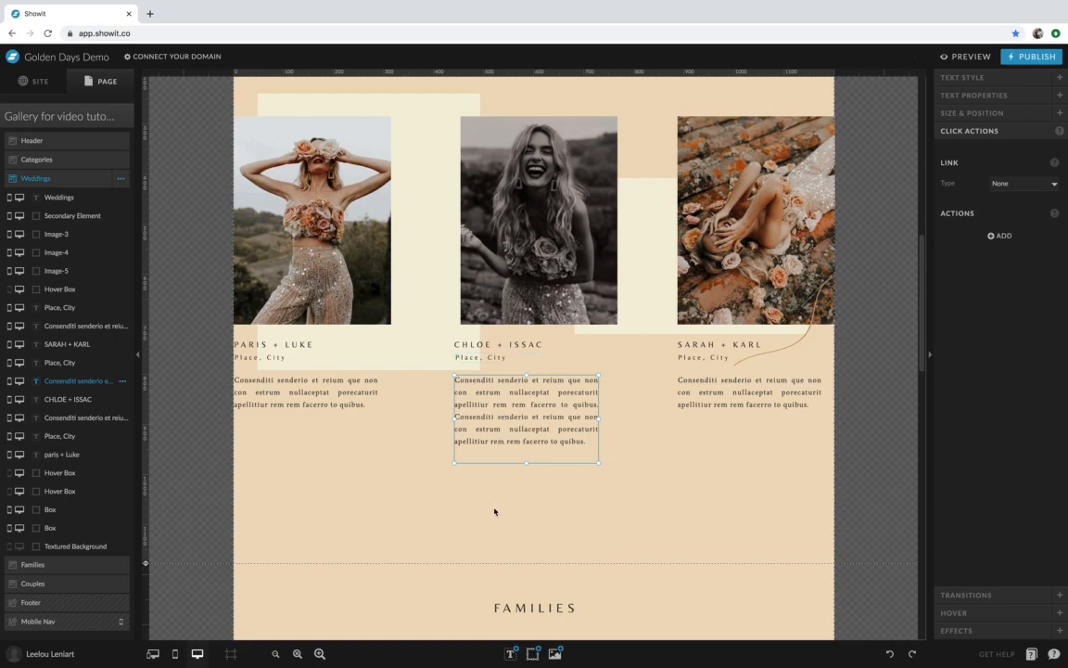
drag(526, 464, 526, 546)
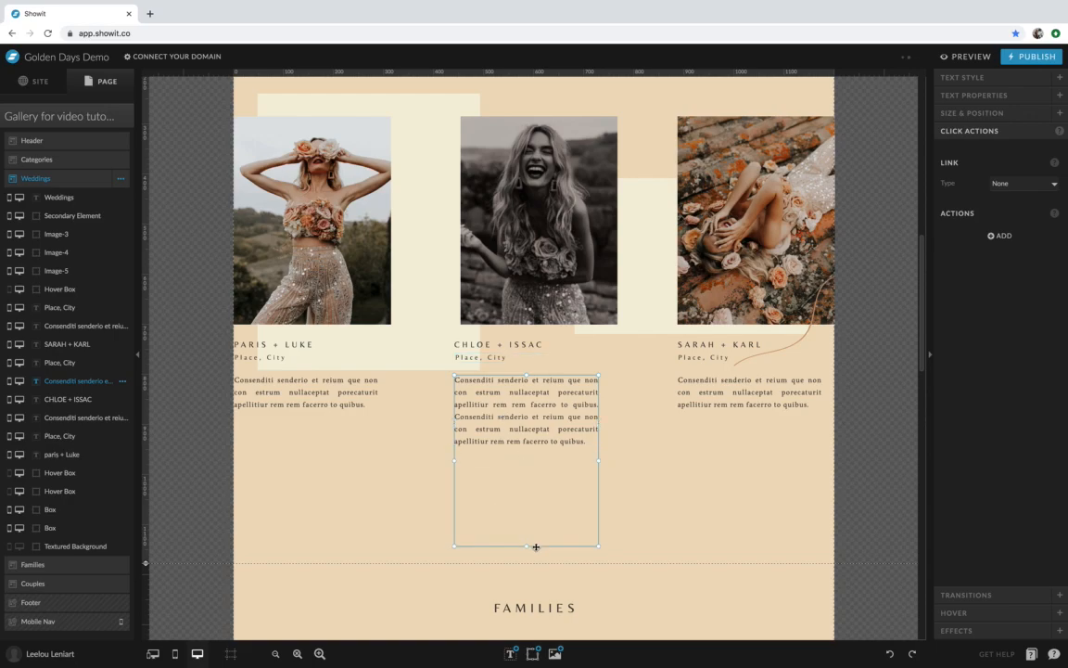
Append a third copy of the paragraph to the middle Weddings description and extend its text box to just below the last line
double_click(589, 441)
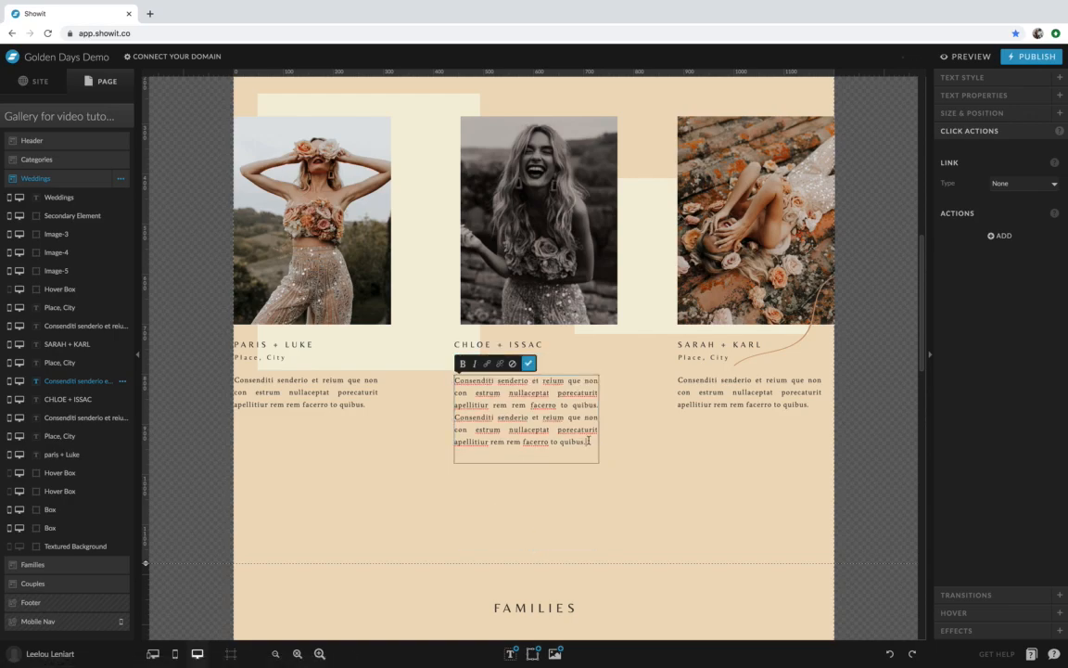
click(600, 462)
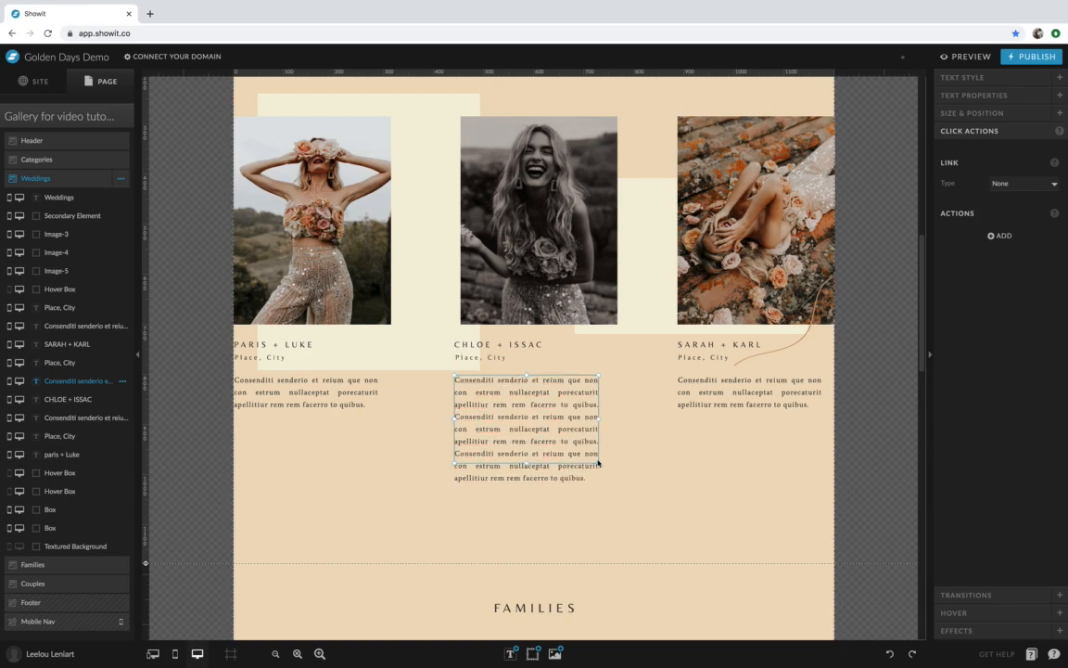
drag(525, 463, 525, 487)
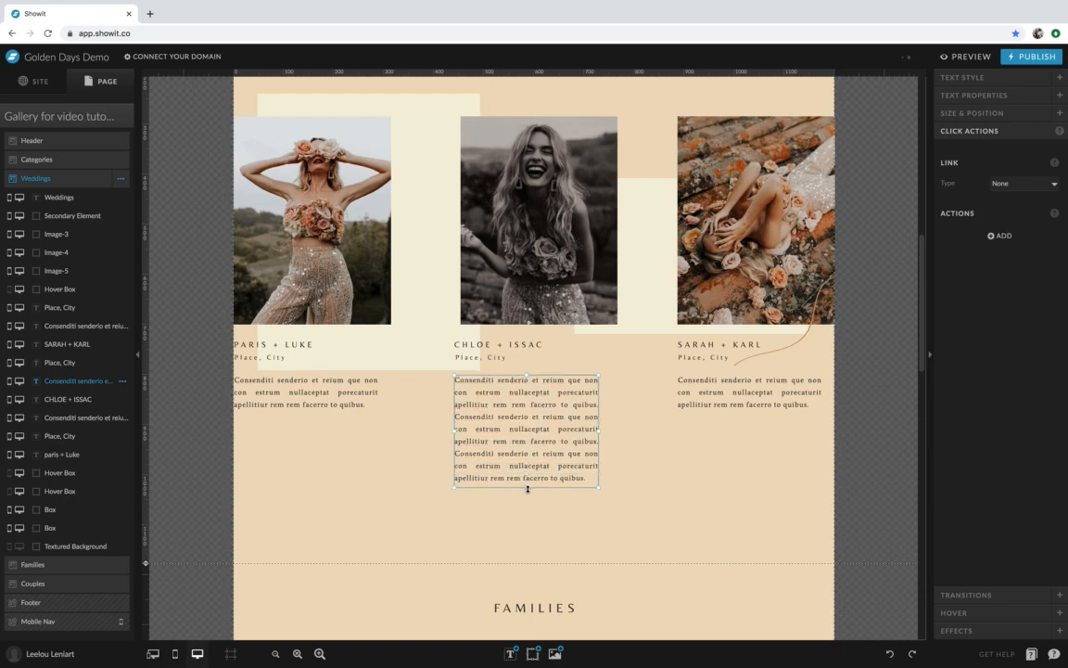
click(668, 488)
Recolor the cream box behind the first Weddings image with the terracotta-brown palette color 3
scroll(668, 489, up, 1)
click(443, 264)
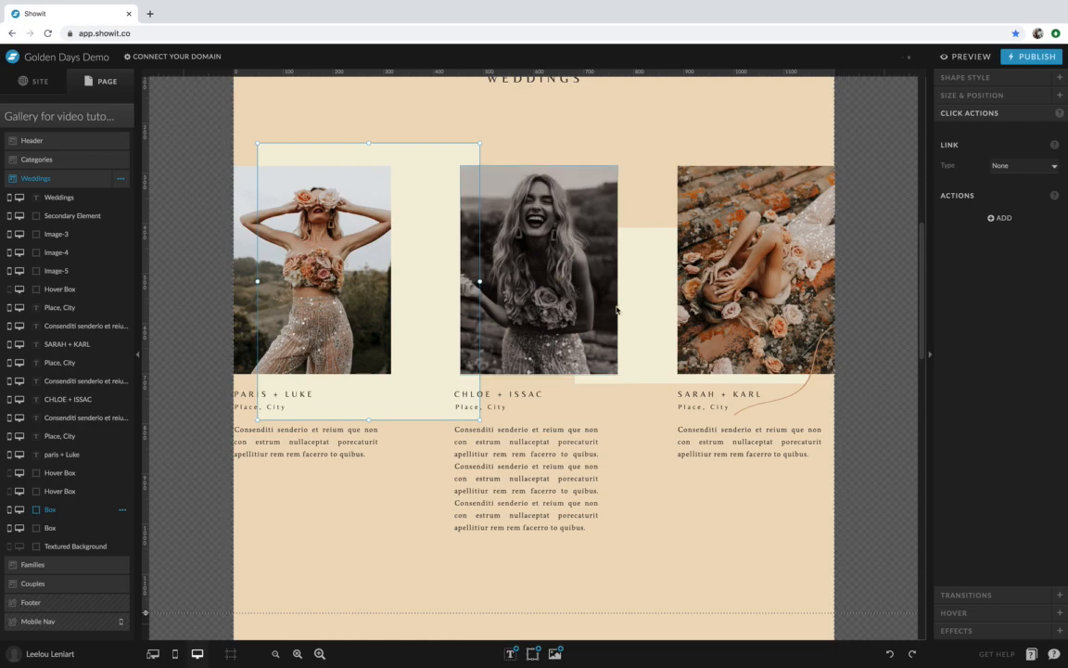
click(634, 305)
click(442, 180)
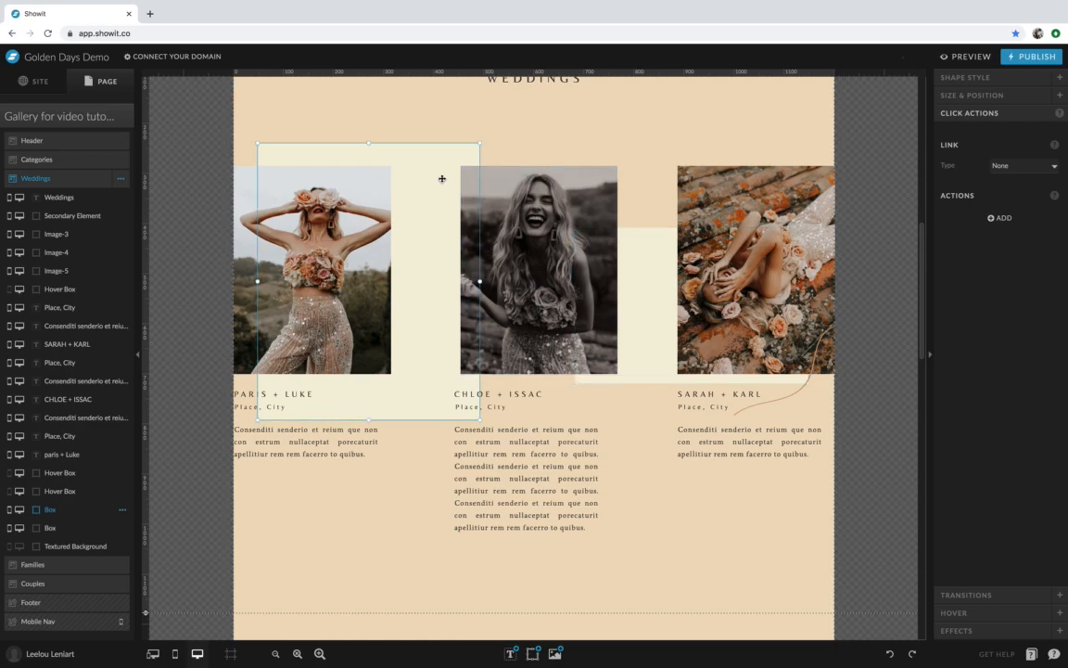
click(992, 79)
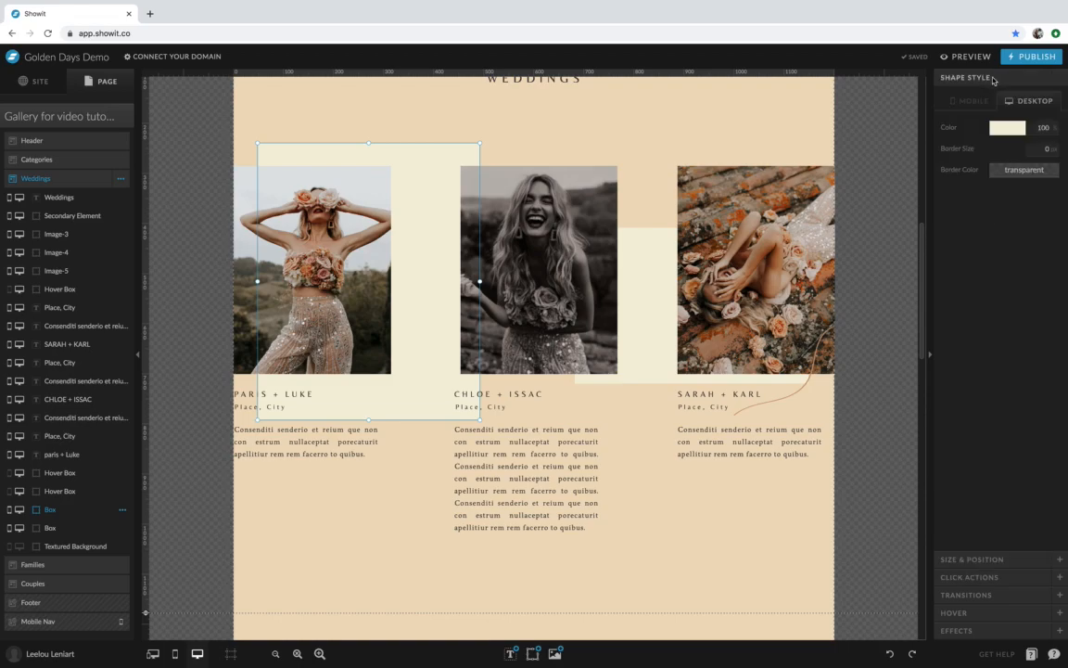
click(1008, 130)
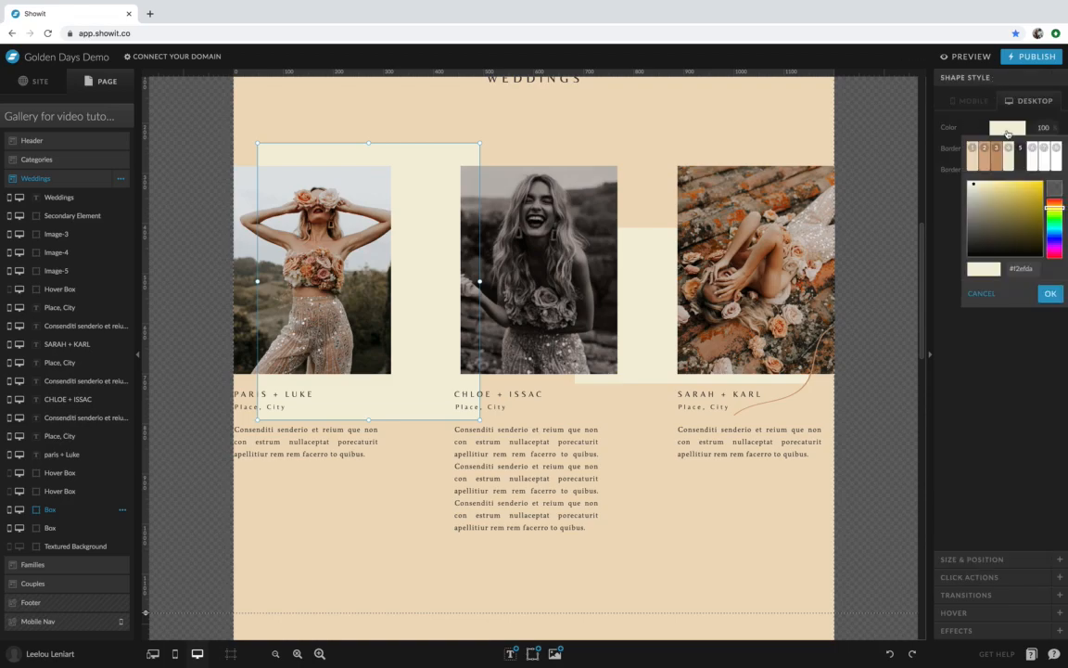
click(998, 154)
click(862, 193)
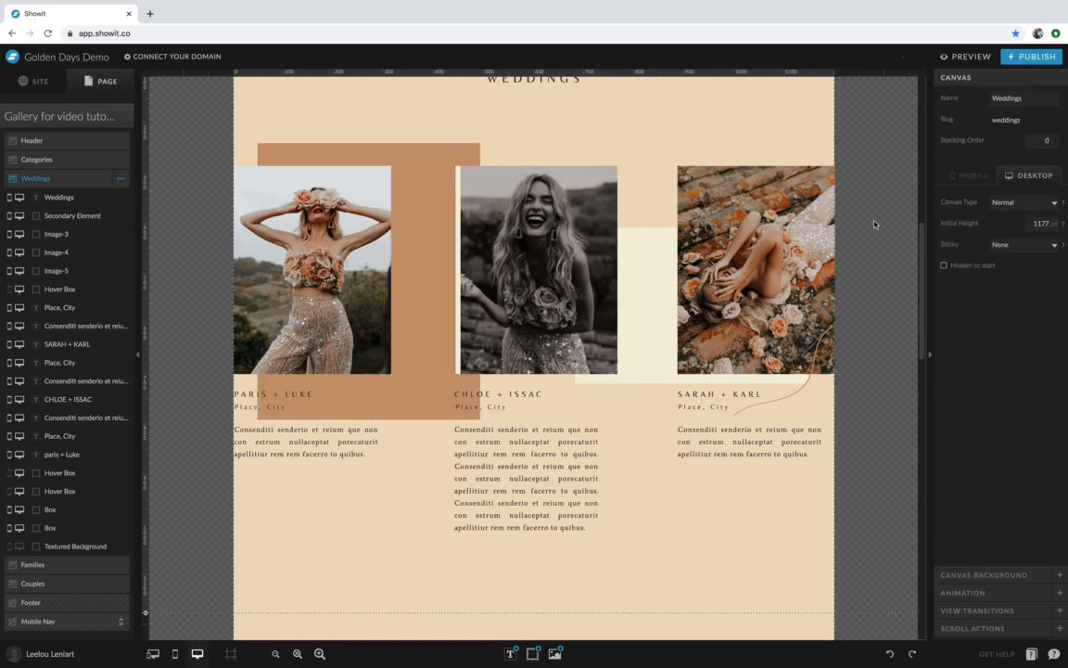
Review the layout of the Weddings, Families and Couples sections, ending at the Categories section
scroll(537, 453, down, 5)
scroll(538, 453, down, 10)
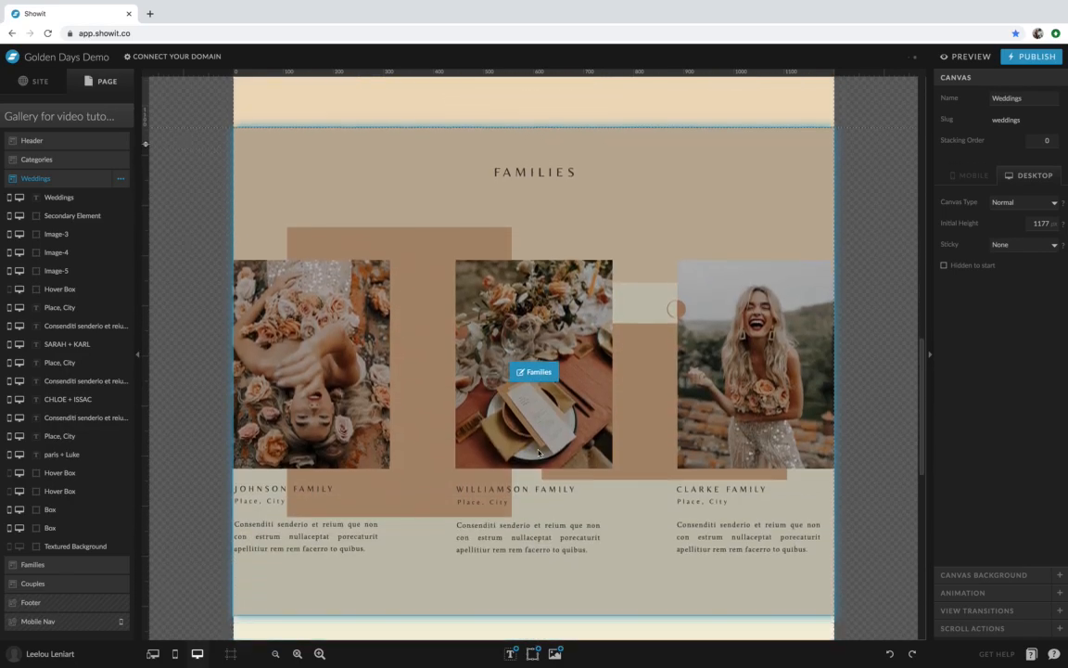
scroll(537, 453, up, 5)
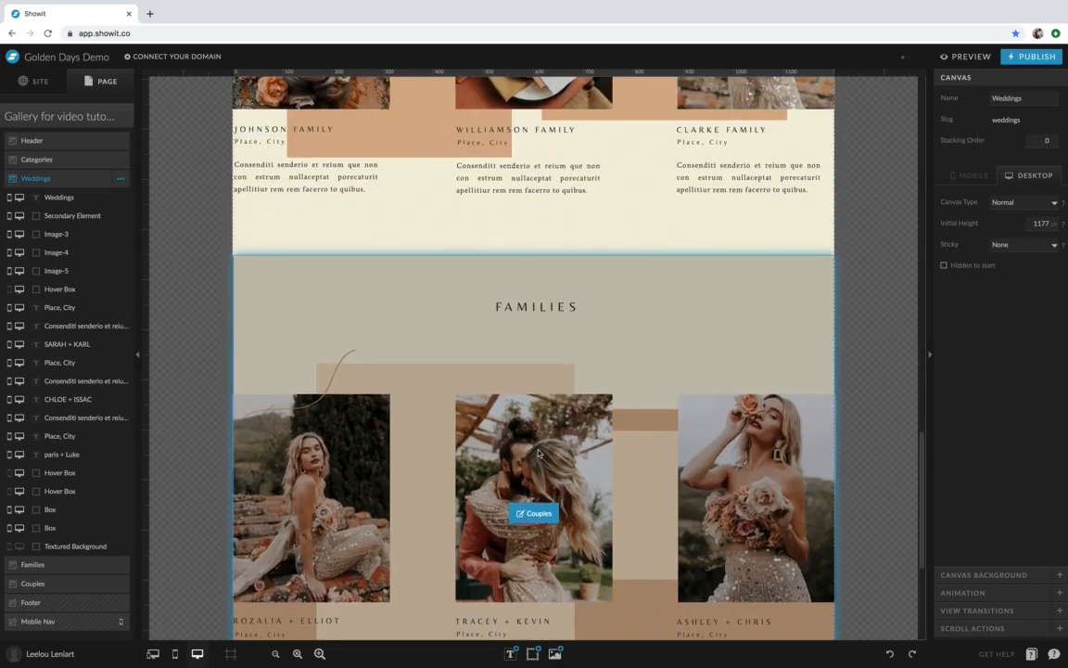
scroll(675, 386, down, 1)
scroll(580, 344, up, 5)
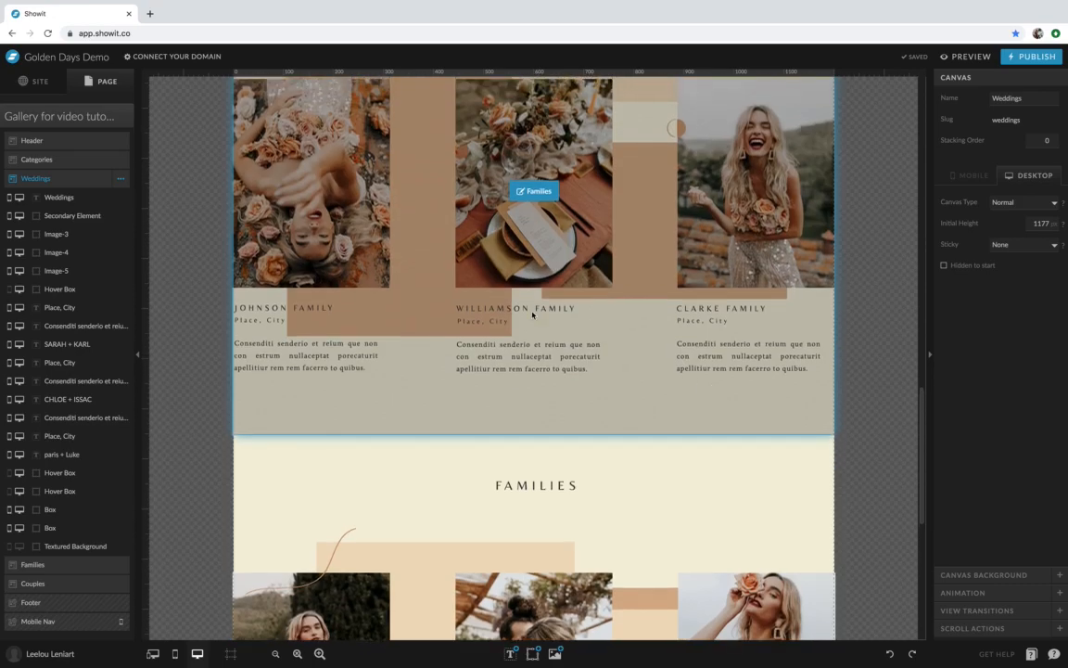
scroll(580, 344, up, 5)
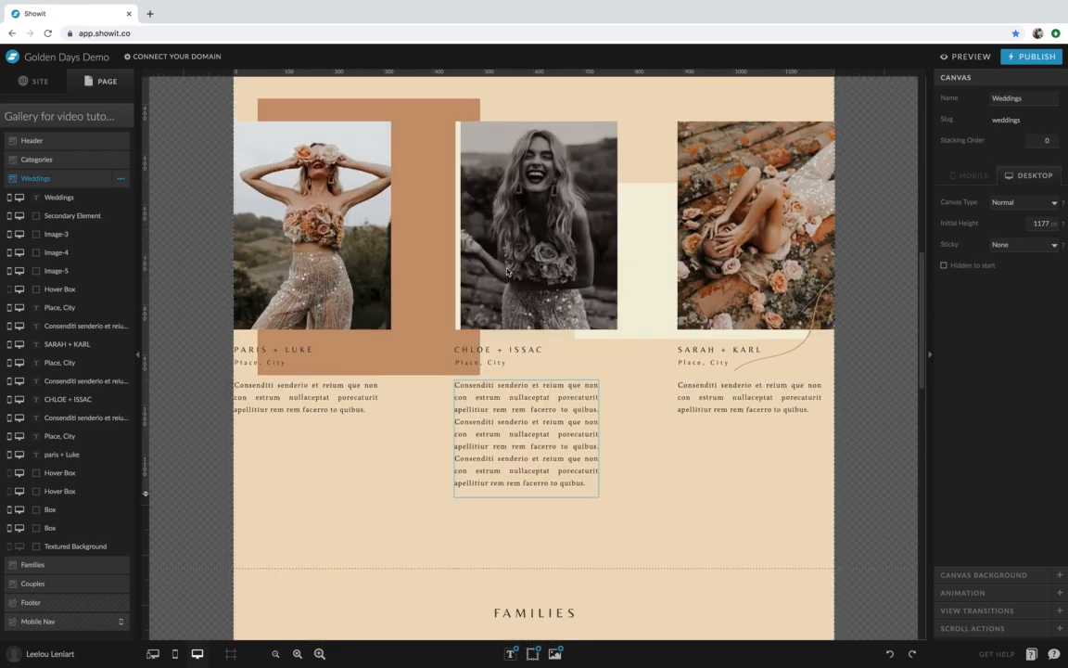
scroll(620, 300, down, 5)
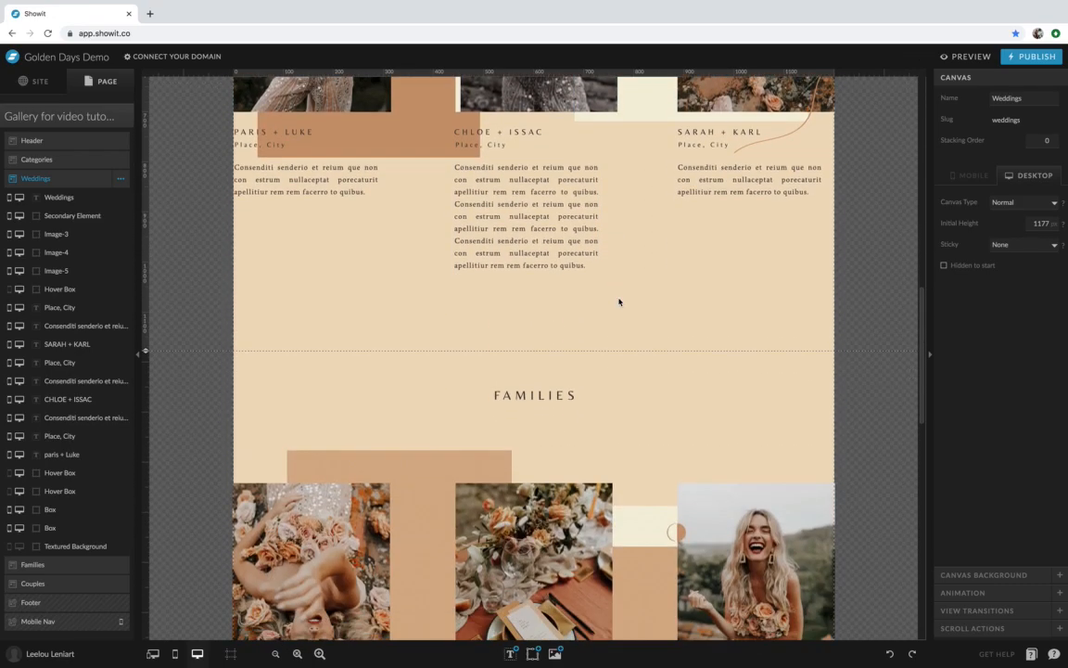
scroll(668, 362, down, 5)
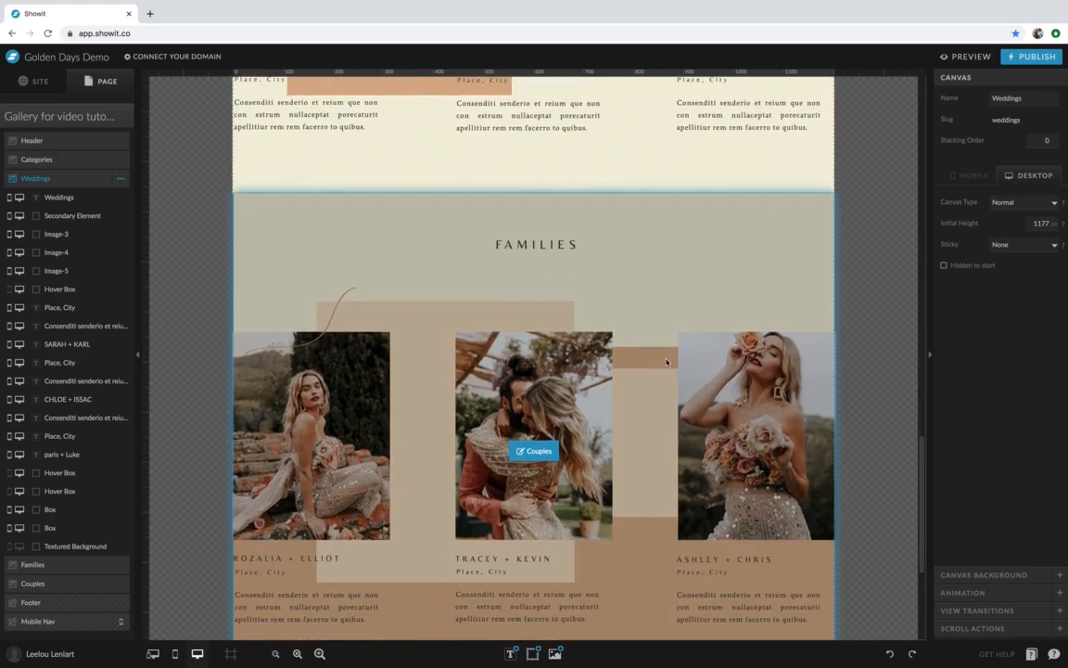
scroll(580, 478, up, 5)
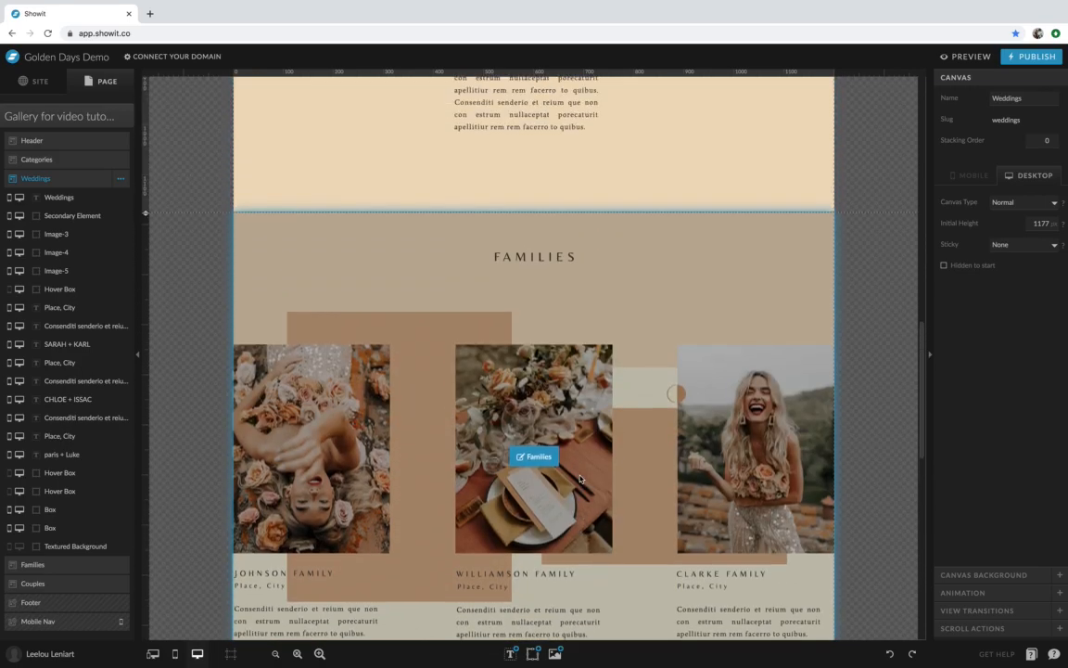
scroll(580, 479, up, 3)
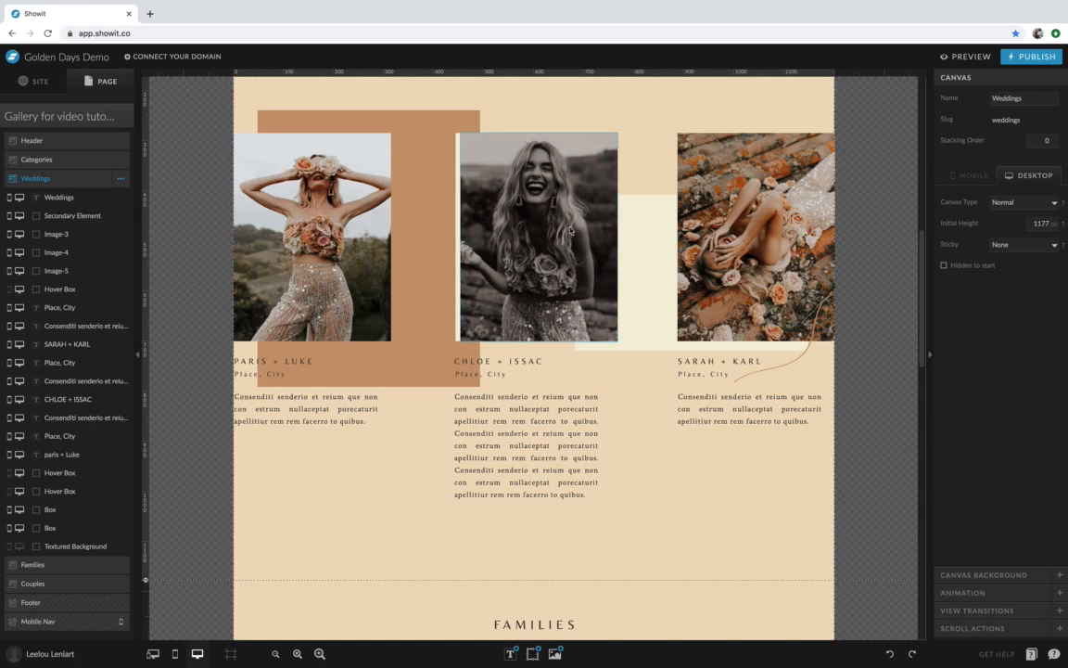
scroll(460, 295, down, 3)
scroll(538, 324, down, 3)
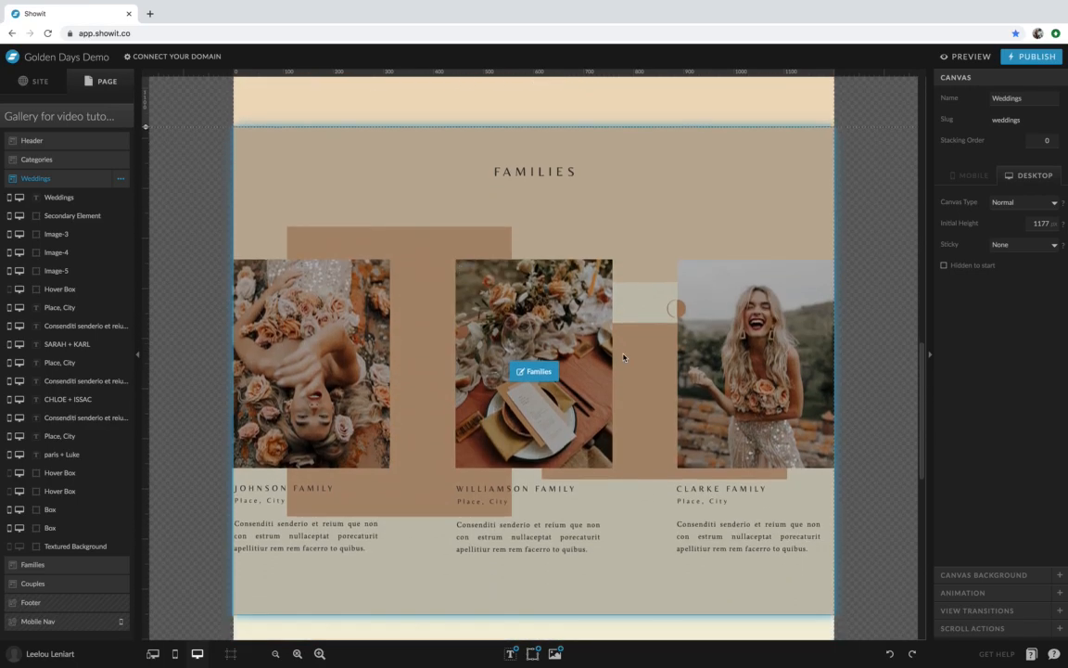
scroll(617, 386, up, 12)
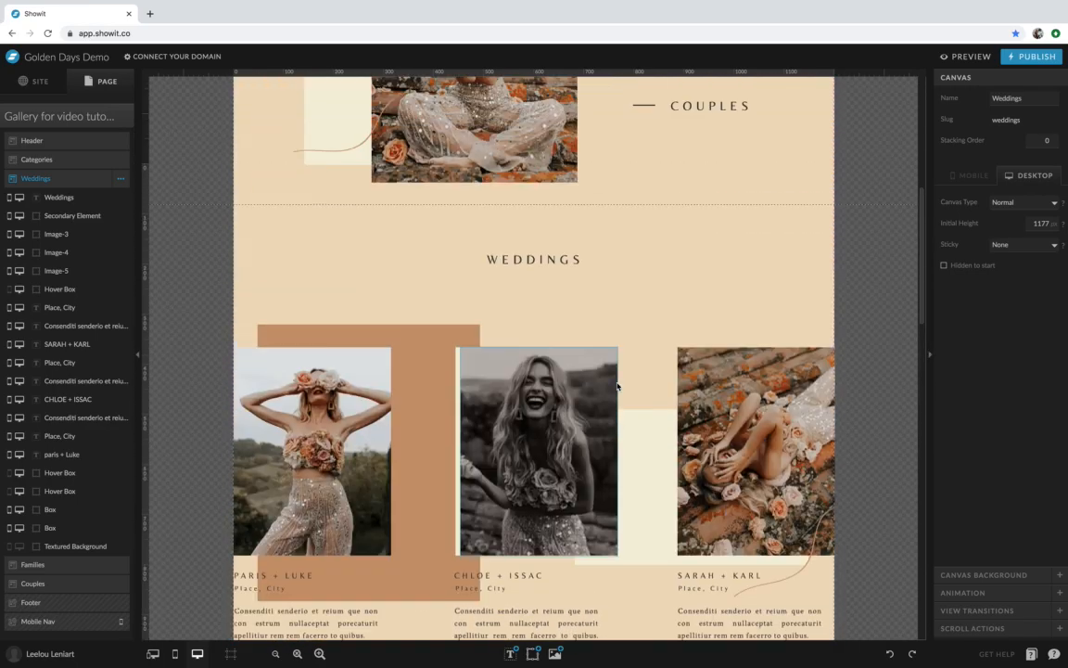
scroll(618, 385, down, 2)
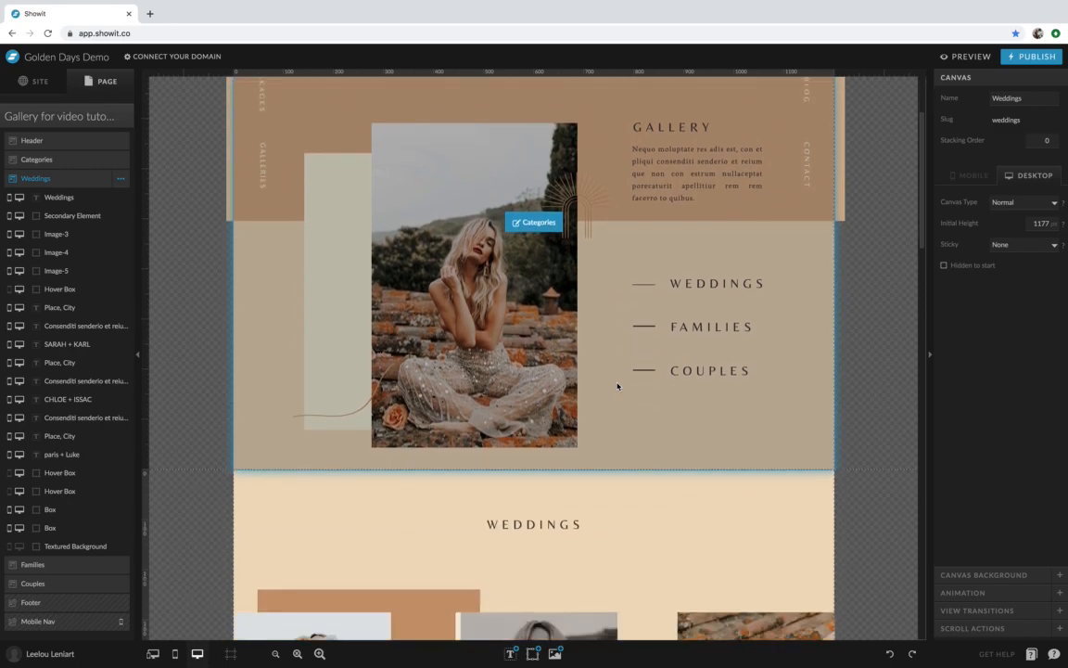
Duplicate the Families and Couples labels with their lines in the Categories canvas and place the copies directly below the originals
click(617, 386)
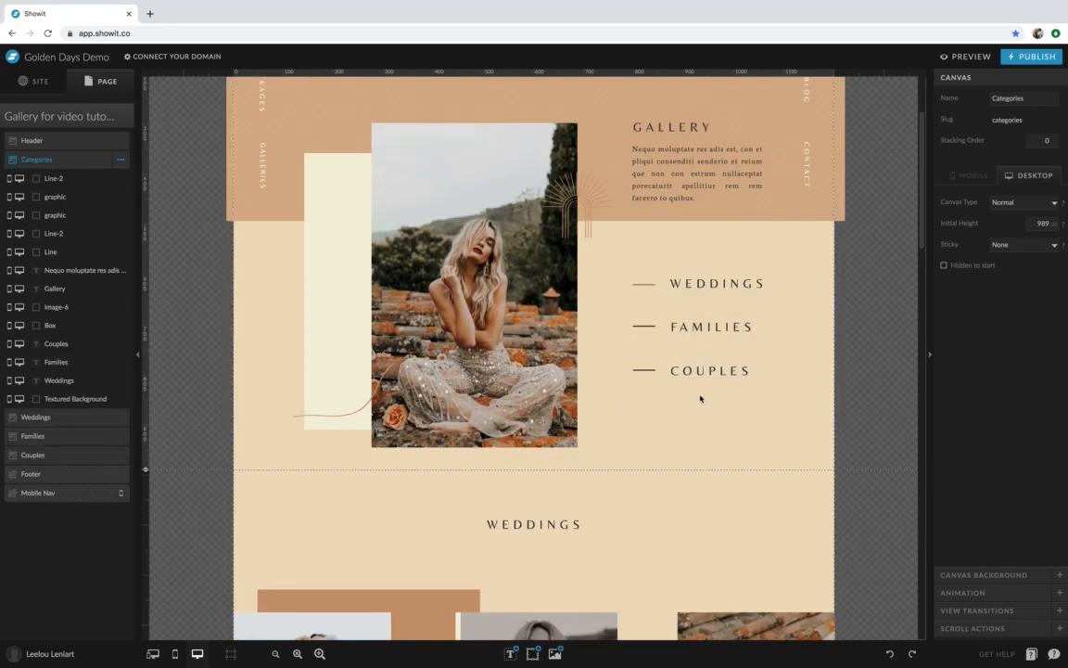
drag(767, 397, 614, 315)
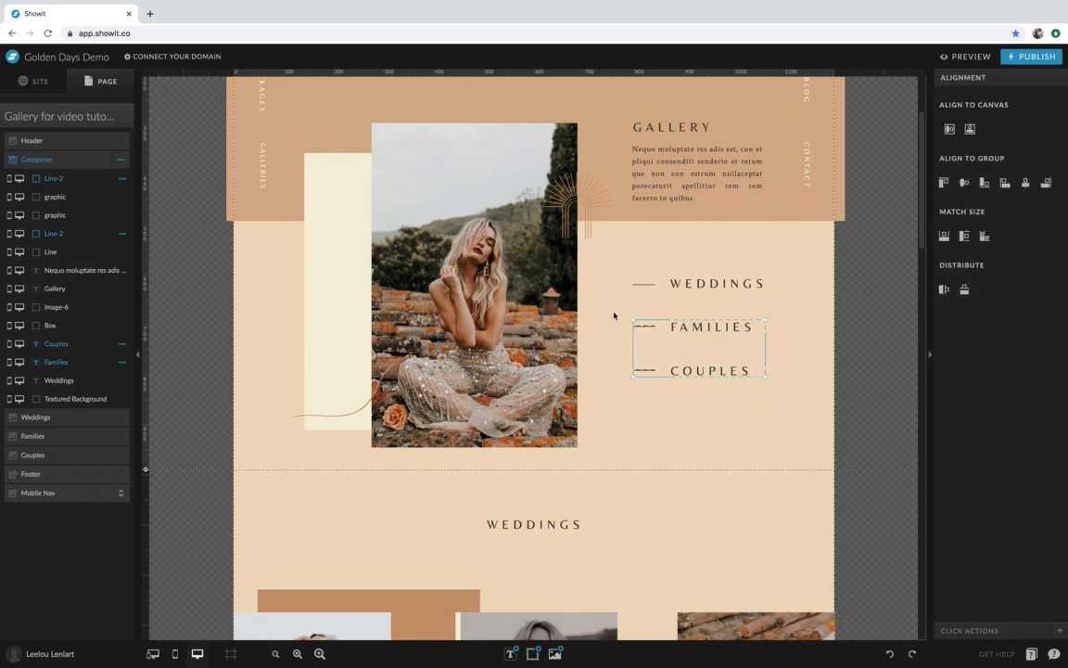
click(730, 382)
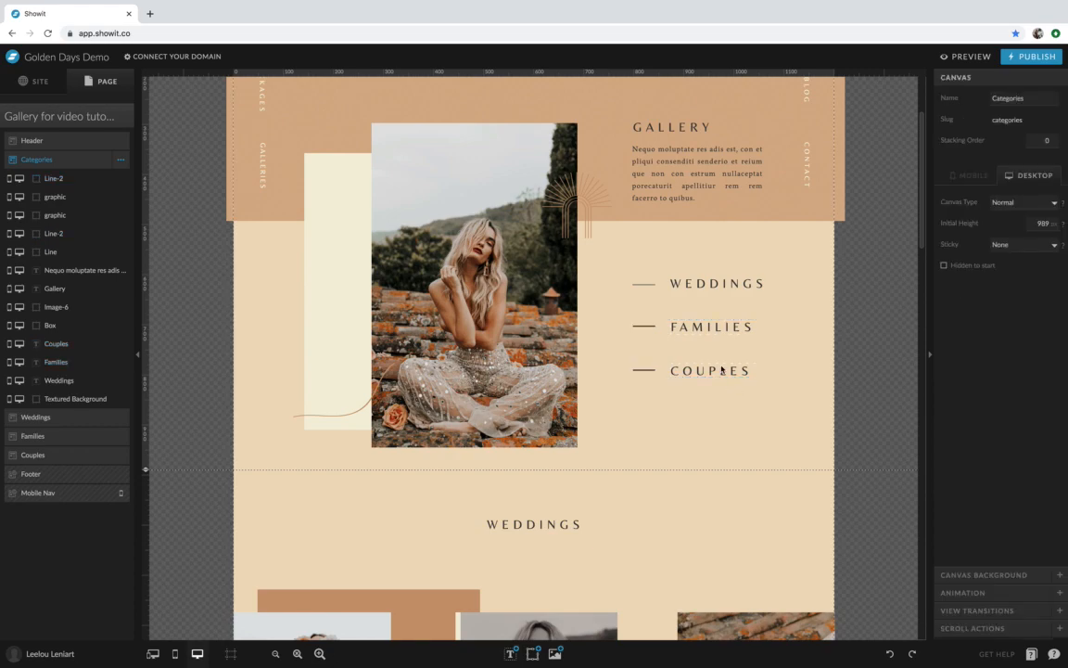
drag(787, 407, 605, 312)
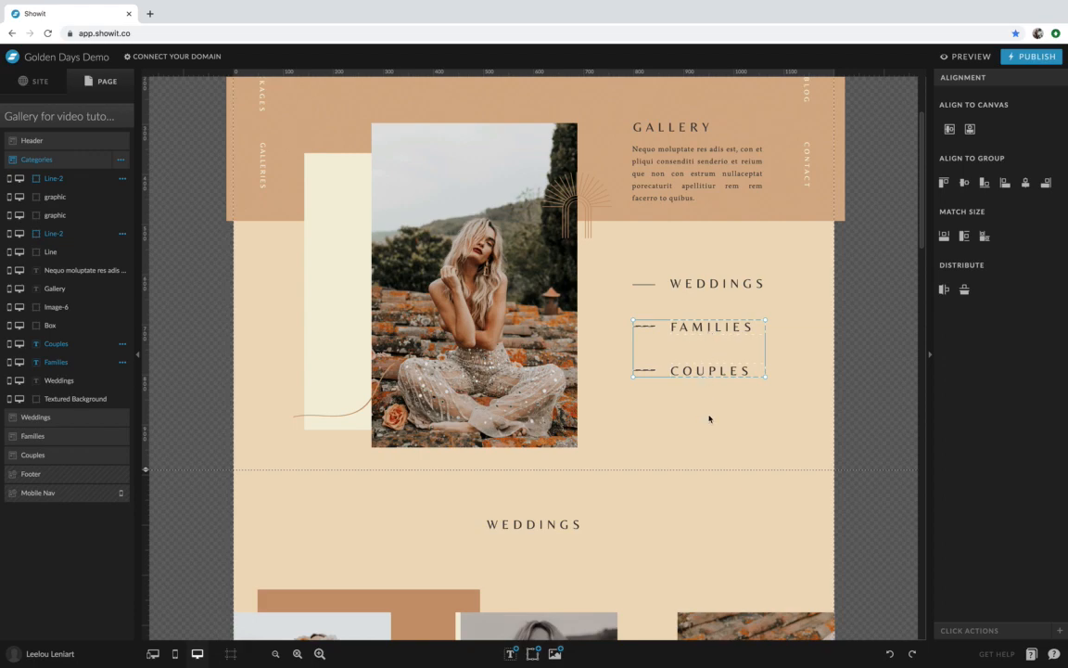
scroll(709, 418, down, 1)
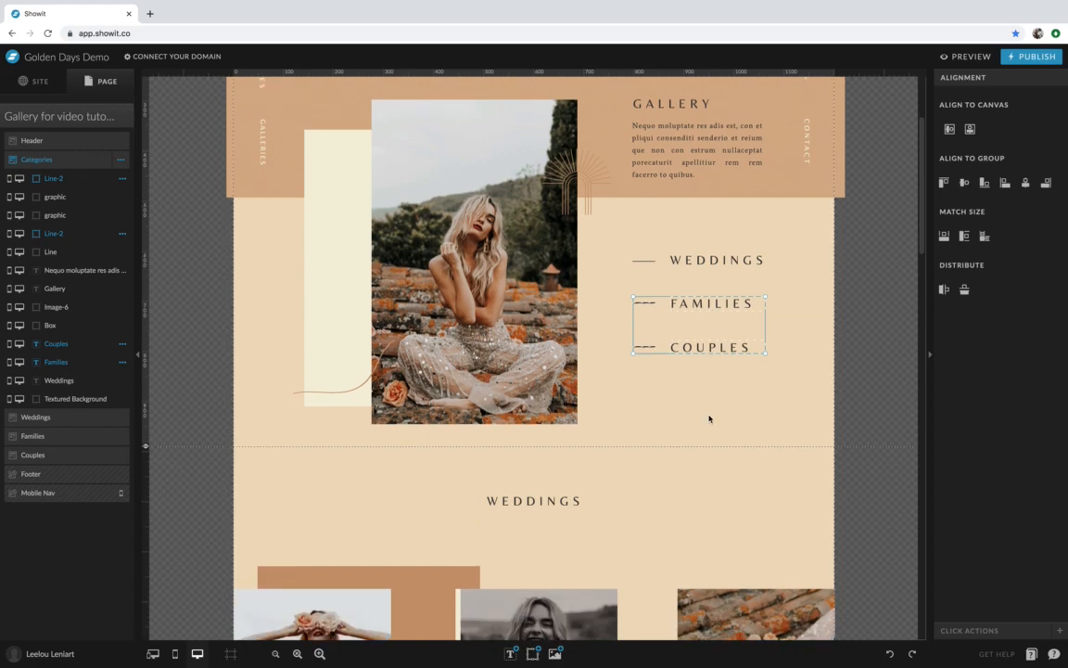
key(super+d)
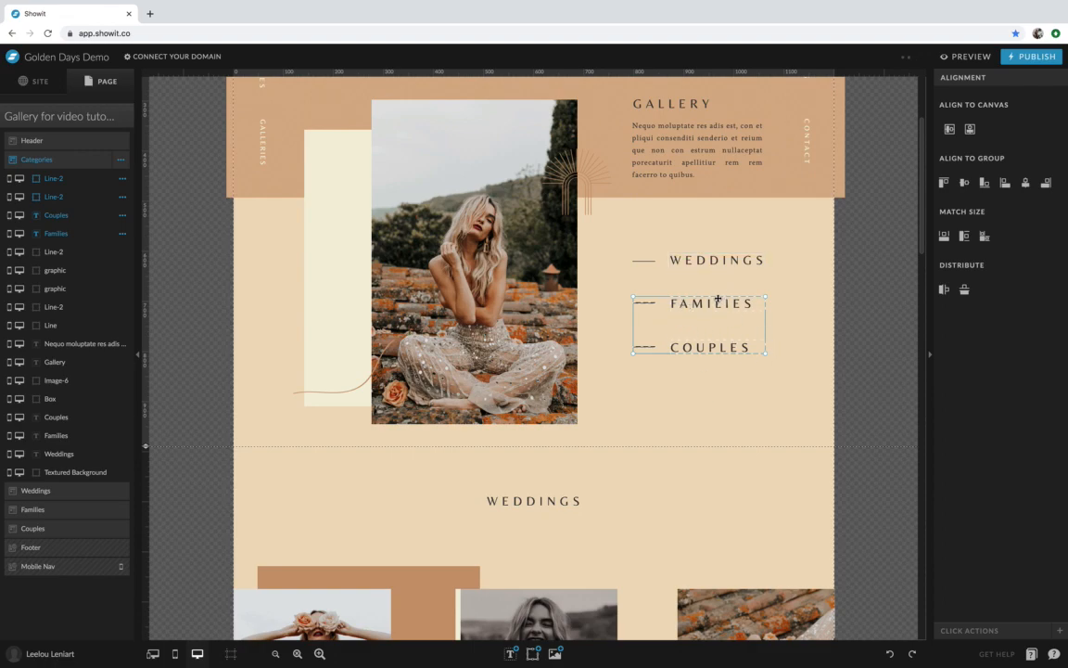
drag(717, 304, 706, 386)
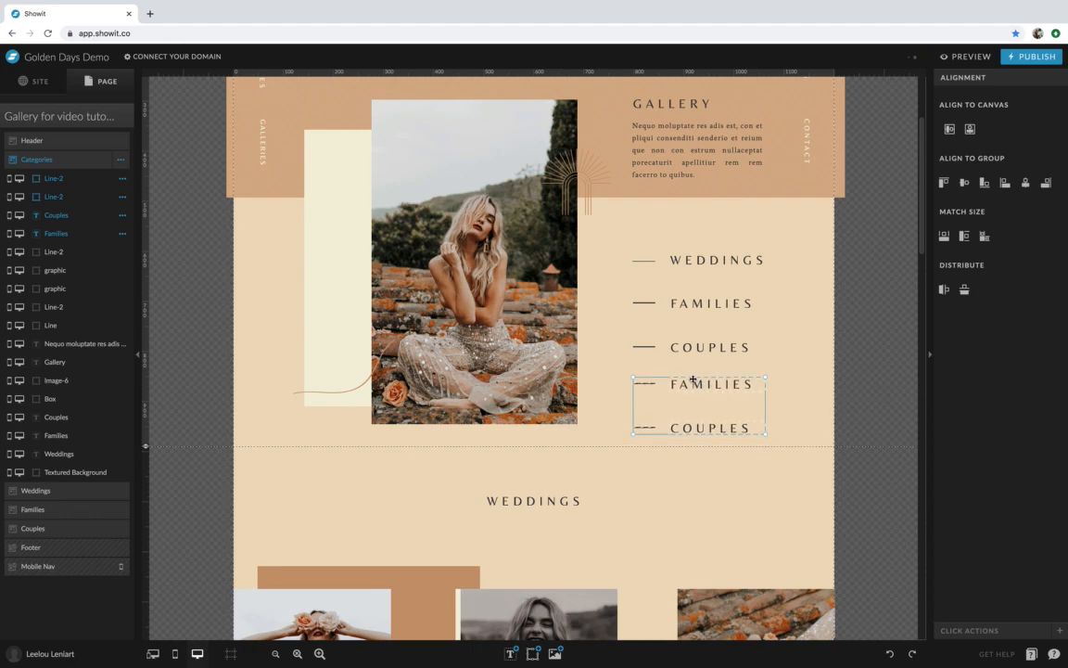
click(786, 399)
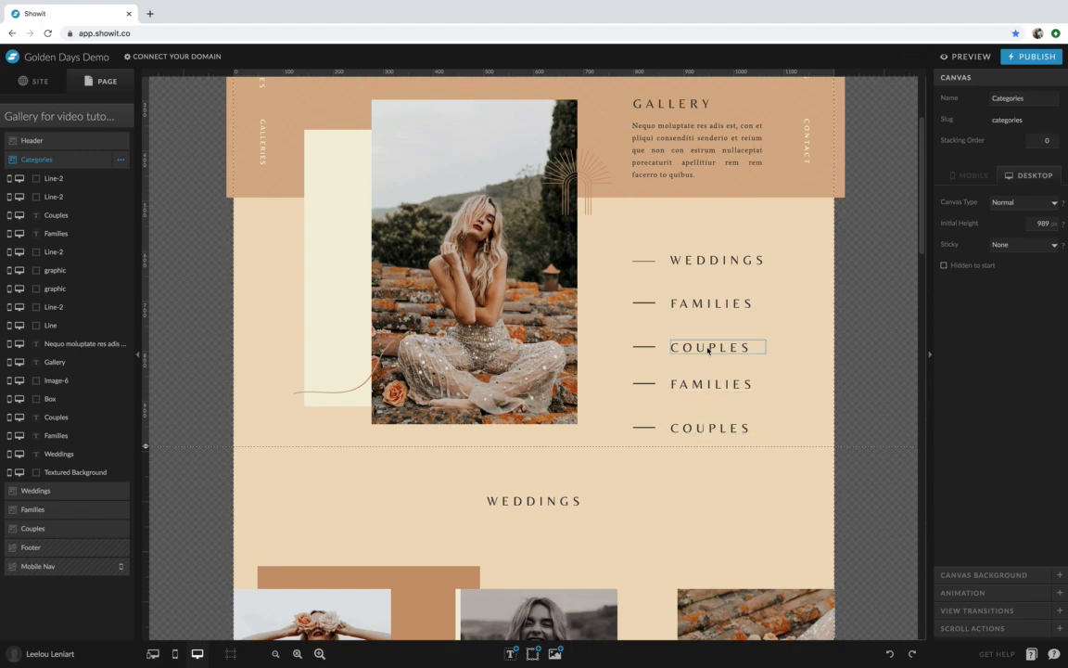
Select all five category labels with their lines and try distributing them vertically and horizontally
drag(783, 434, 642, 248)
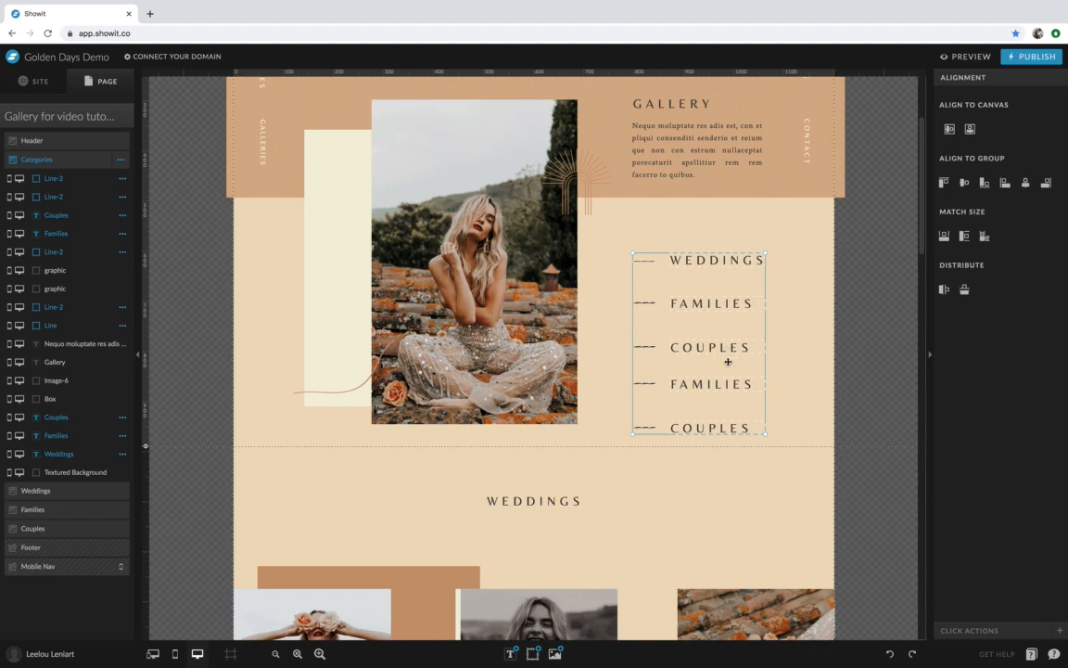
click(966, 289)
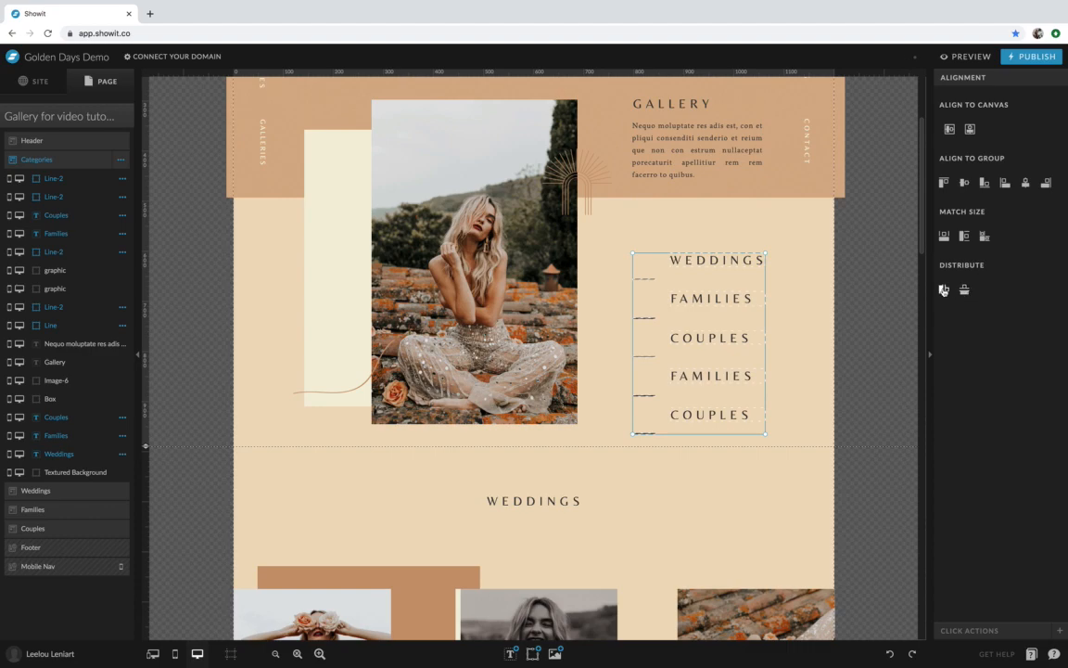
click(943, 290)
click(944, 289)
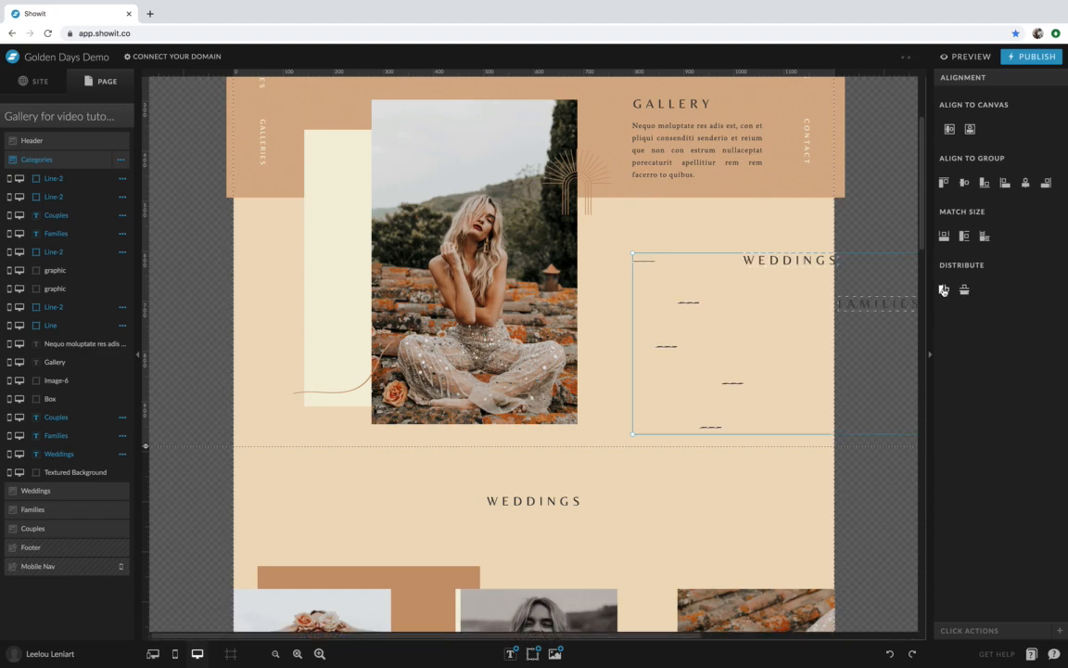
Undo the last distribution of the category labels and lines, and space only the five category text labels evenly vertically
key(super+z)
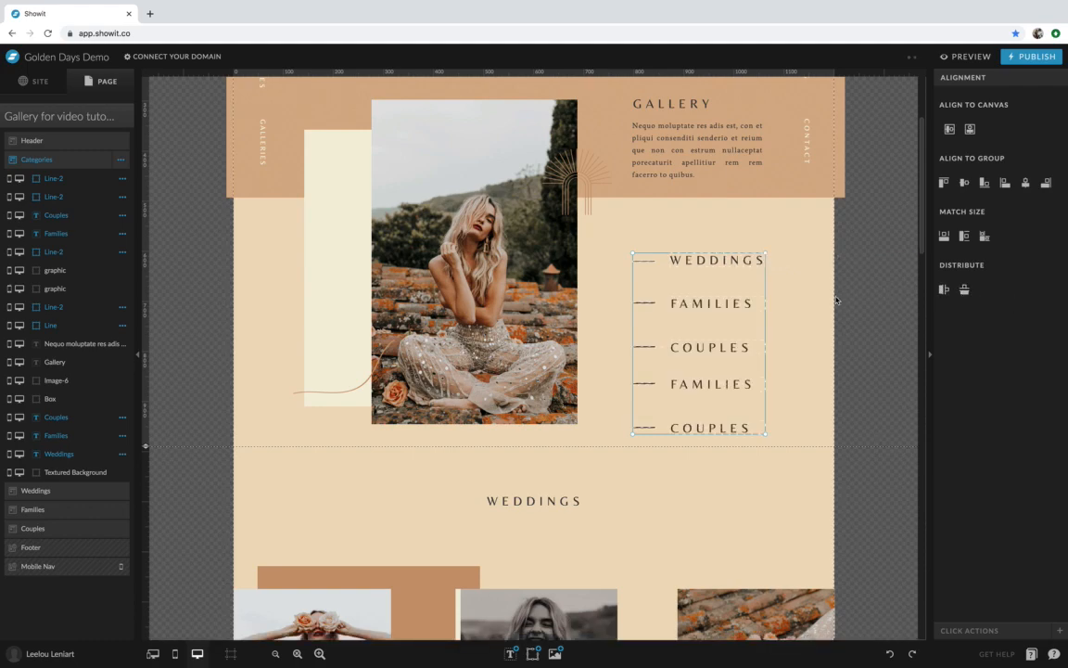
click(757, 269)
drag(760, 443, 728, 261)
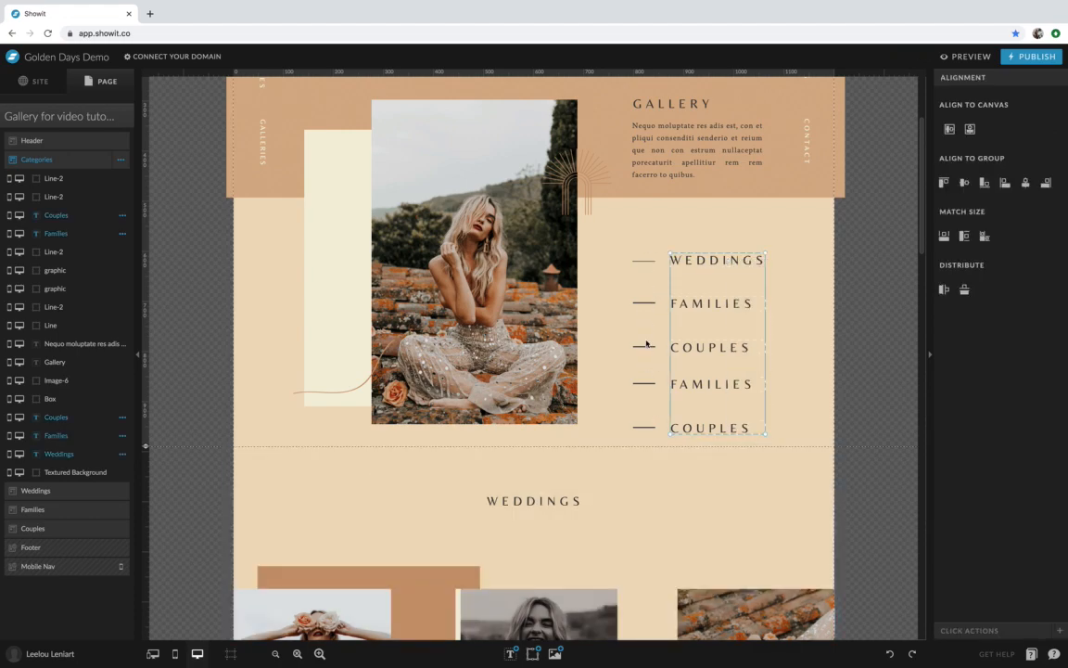
click(966, 291)
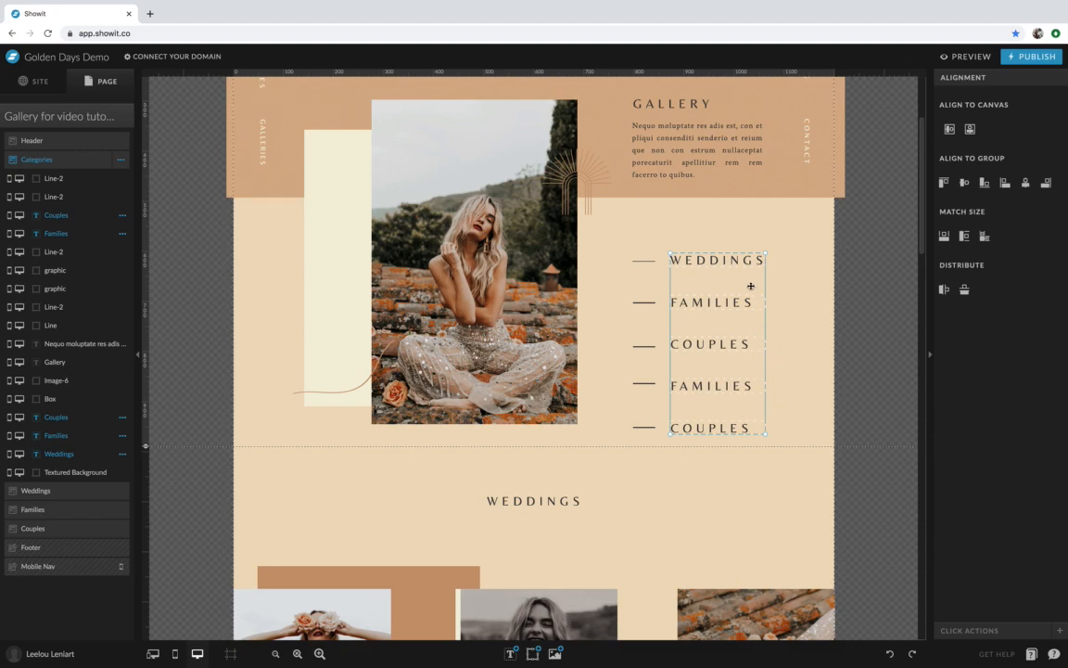
click(813, 298)
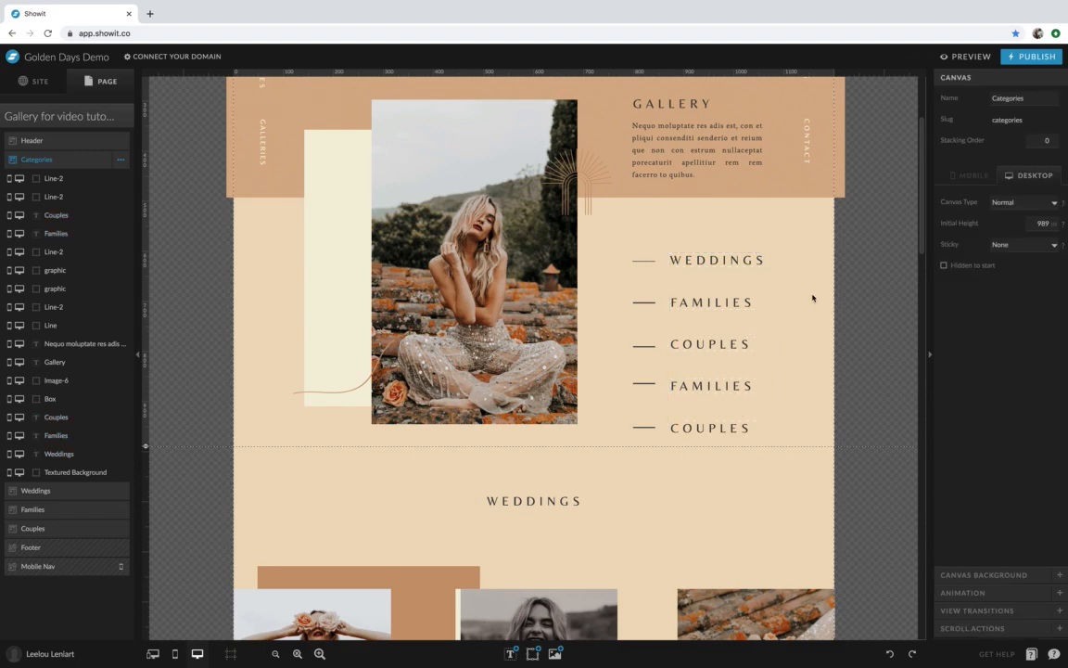
Distribute the five short lines beside the category labels evenly in the vertical direction
drag(630, 246, 646, 434)
click(964, 289)
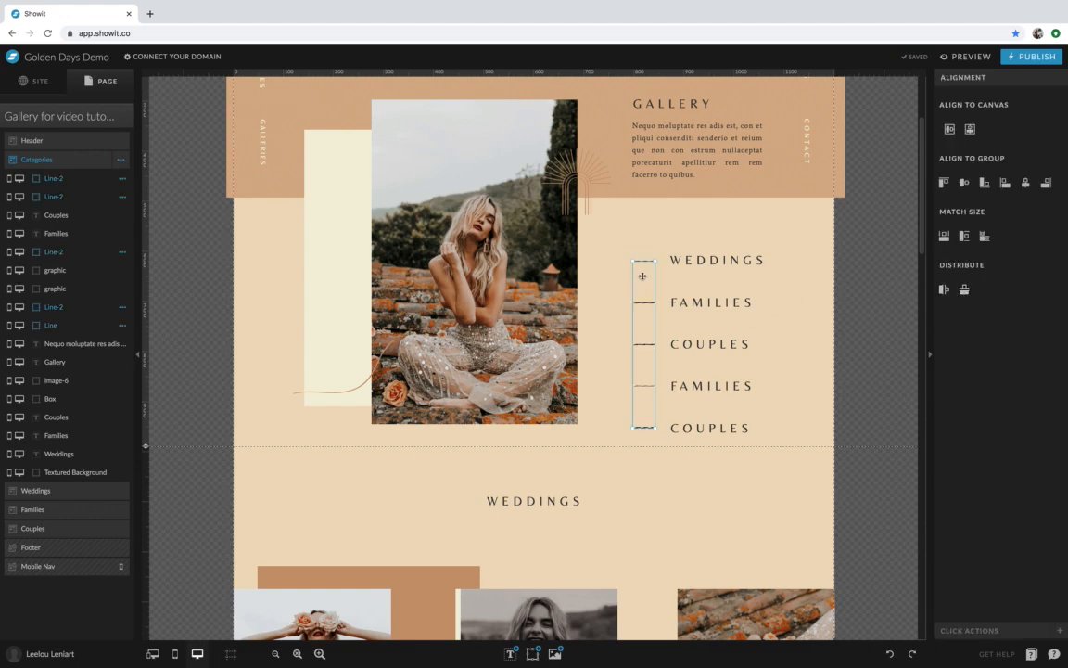
click(844, 329)
scroll(845, 329, up, 2)
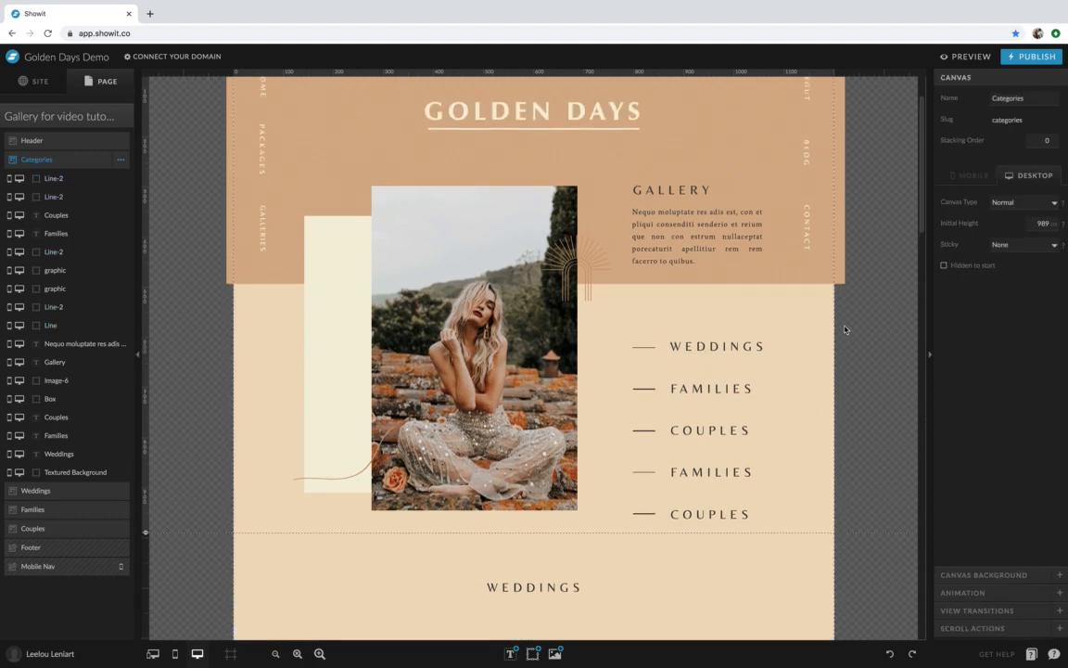
Duplicate the couple's page listed directly below Gallery for video tutorial in the site's page list
click(45, 117)
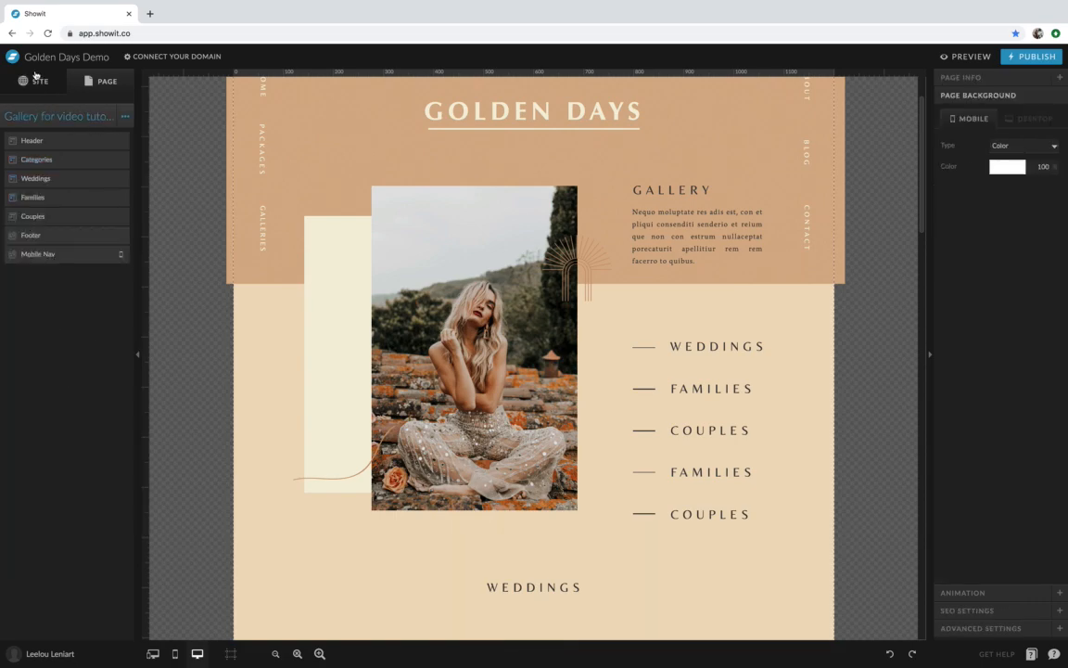
click(35, 81)
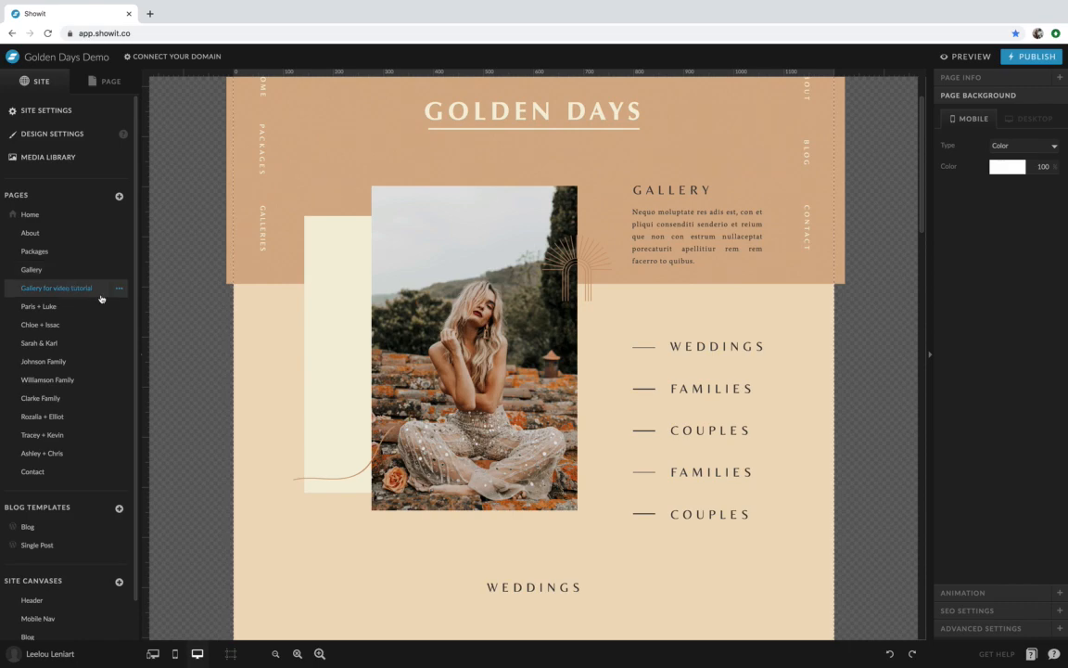
scroll(473, 301, down, 6)
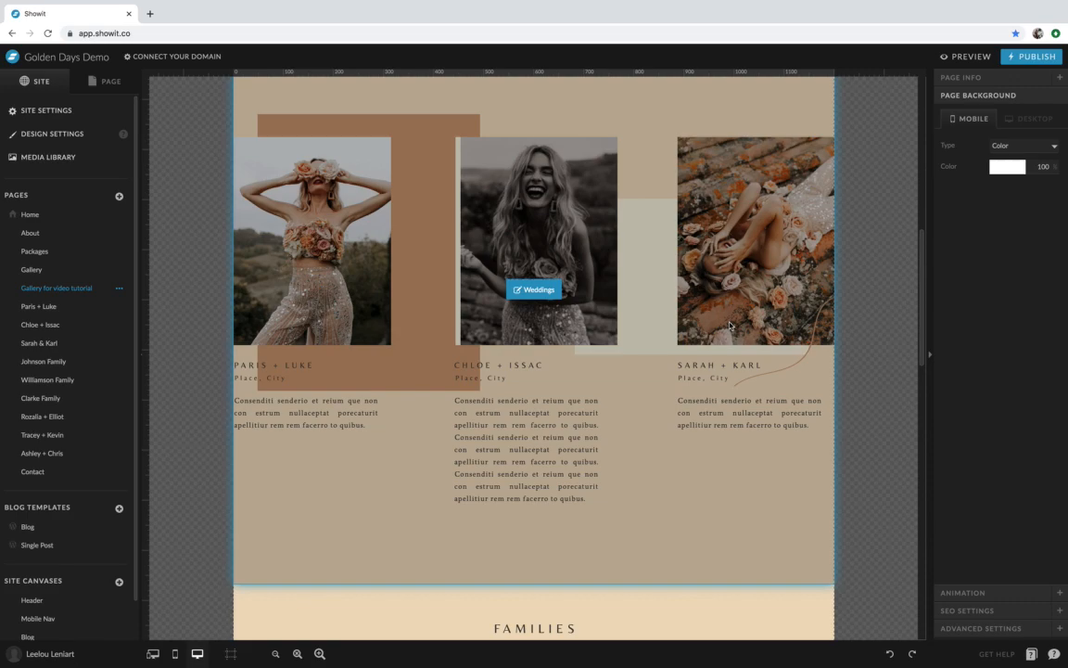
scroll(659, 293, down, 1)
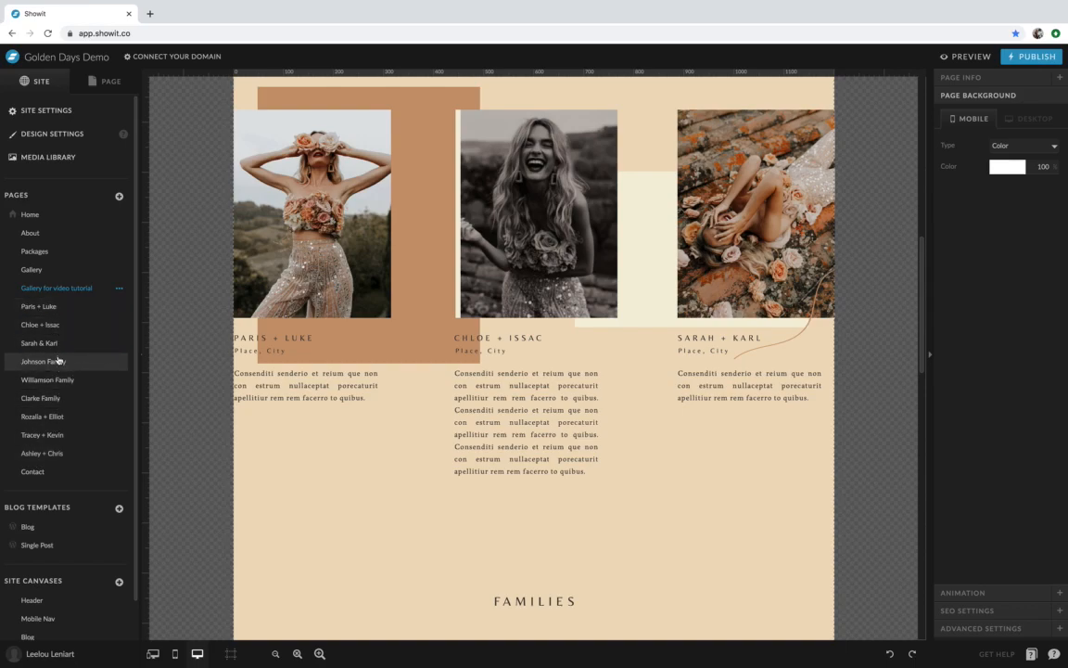
click(119, 287)
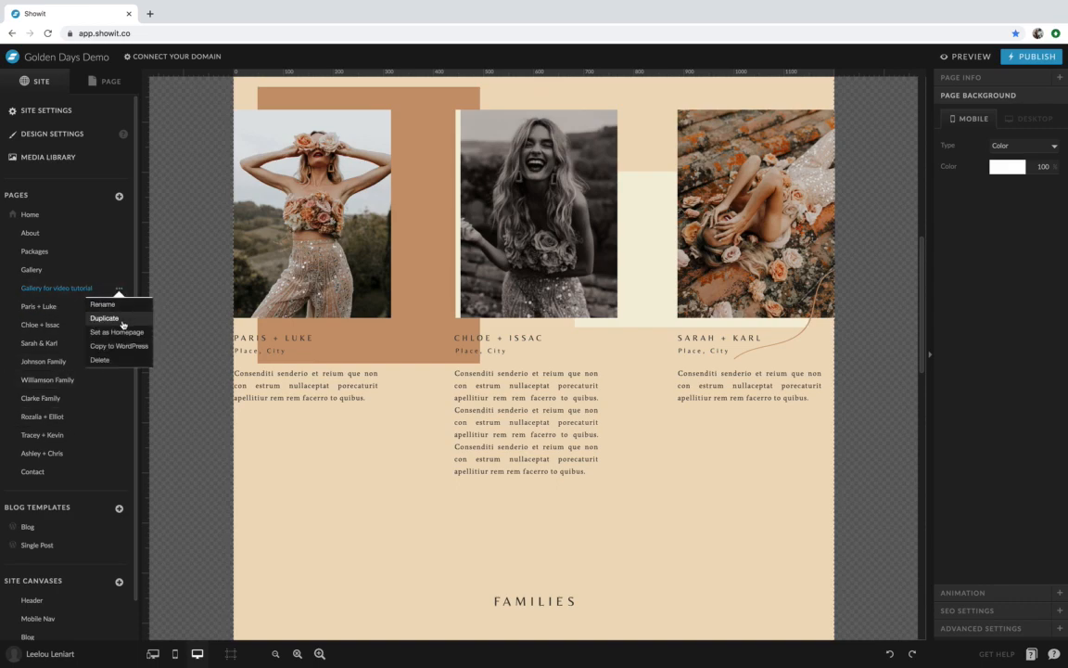
click(52, 307)
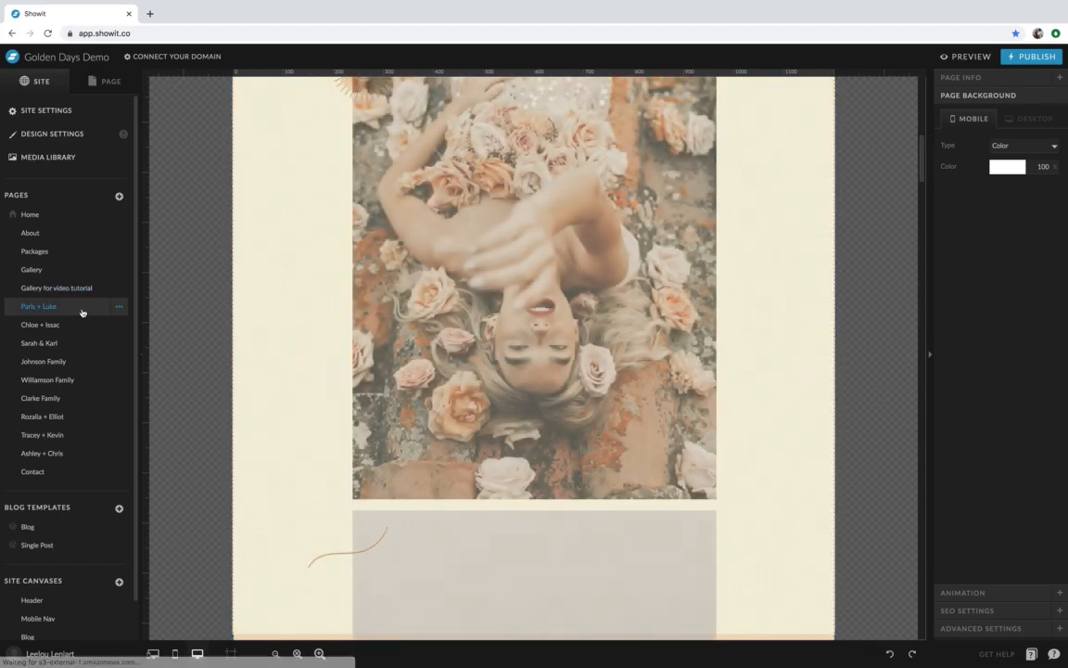
click(119, 306)
click(124, 338)
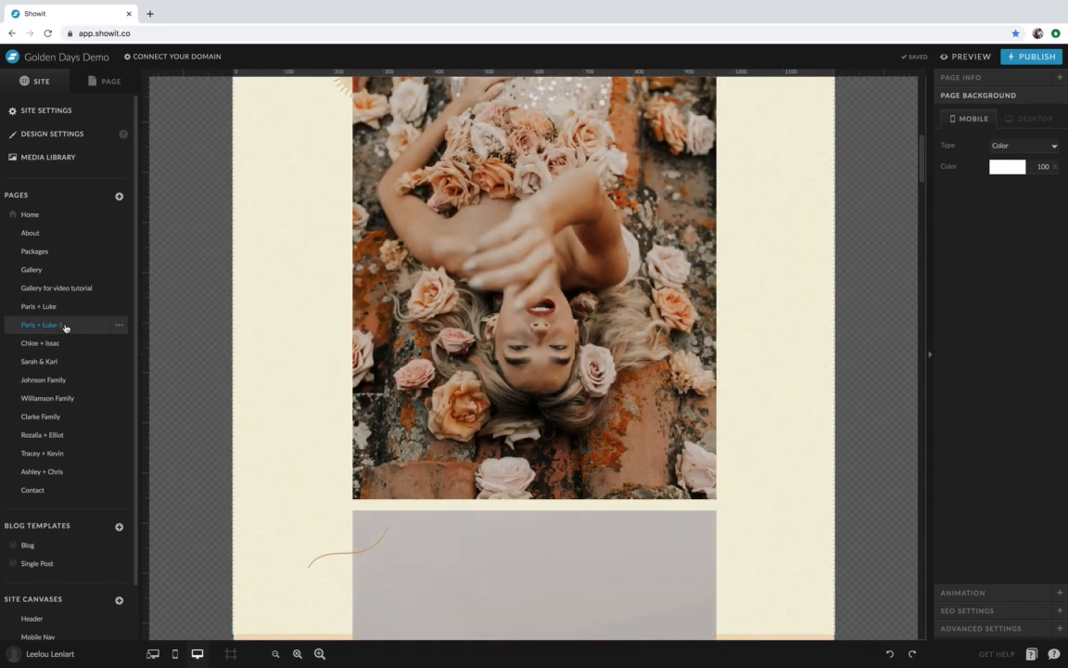
Rename the duplicated couple's page, replacing its number suffix with "for video tutorial"
key(Right)
text(-for)
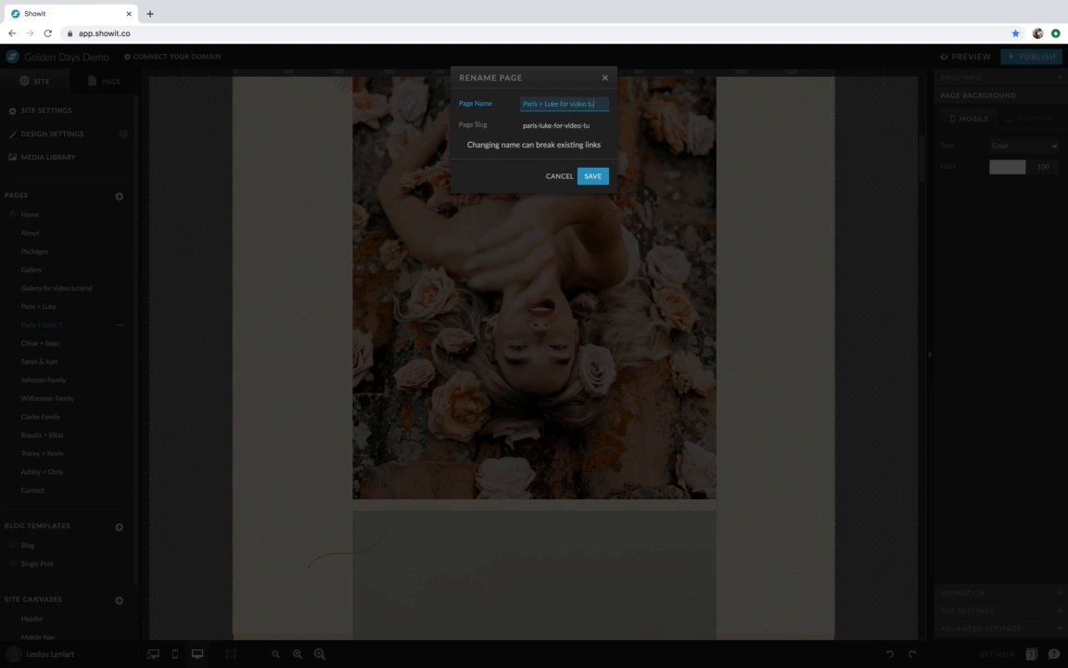
click(593, 175)
Open the renamed page and examine its layout, including the hero image and the cream box behind it
click(66, 324)
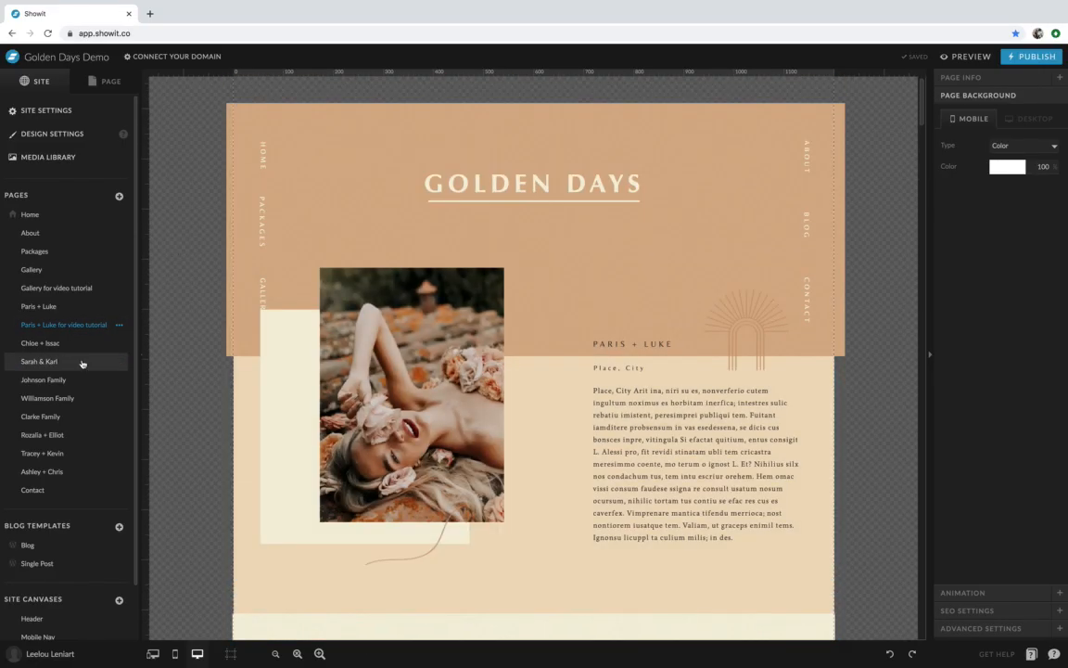
scroll(597, 323, down, 10)
scroll(597, 323, up, 10)
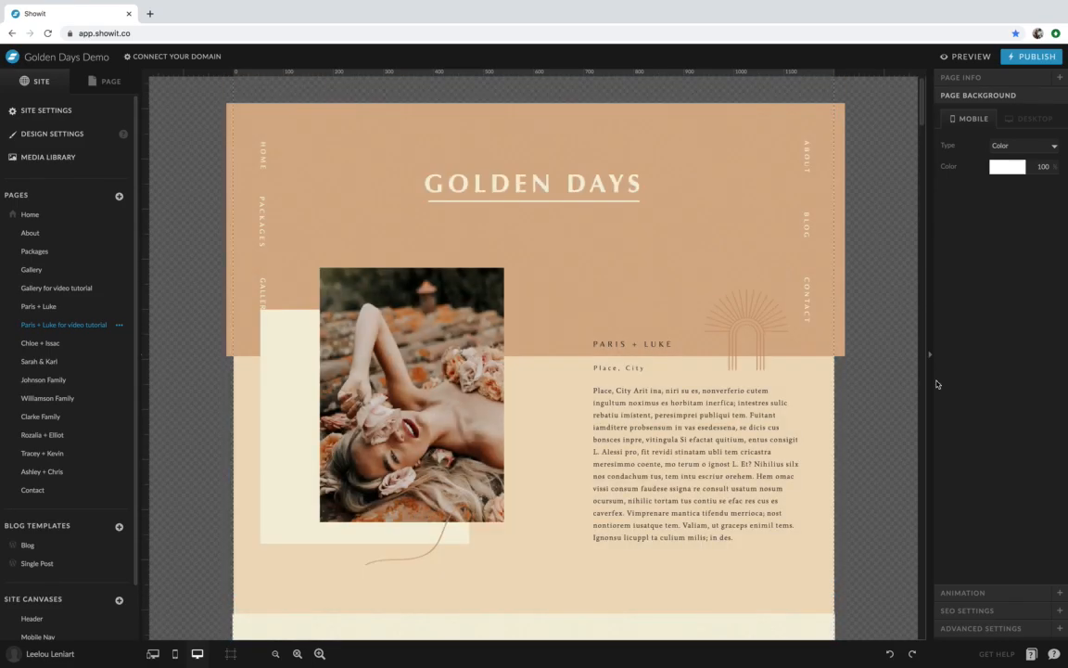
scroll(853, 346, down, 1)
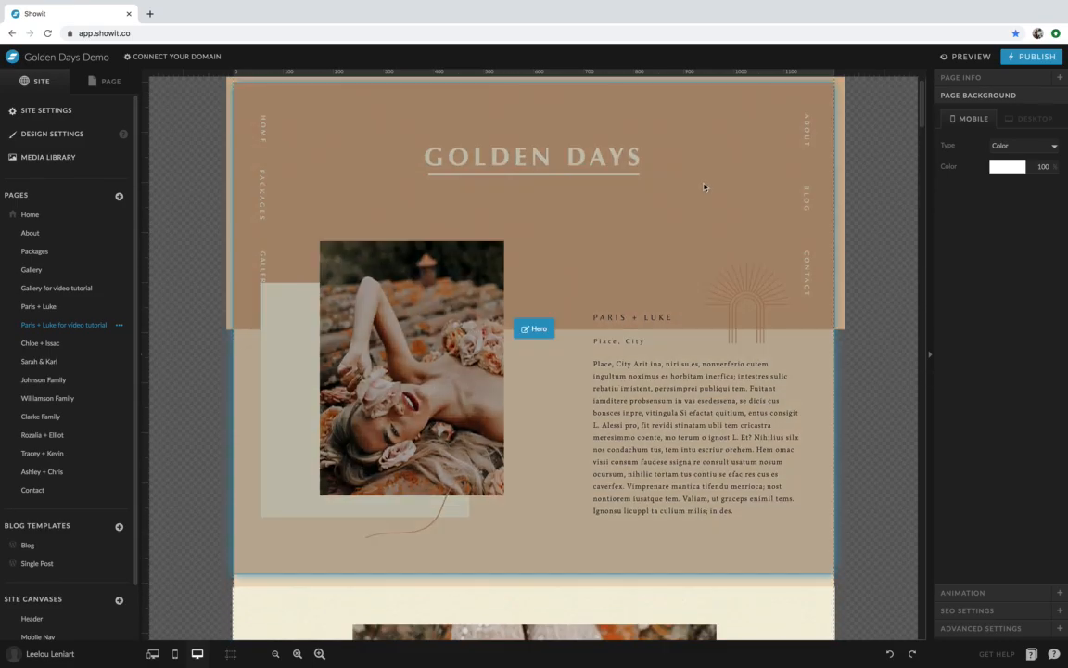
scroll(342, 356, down, 2)
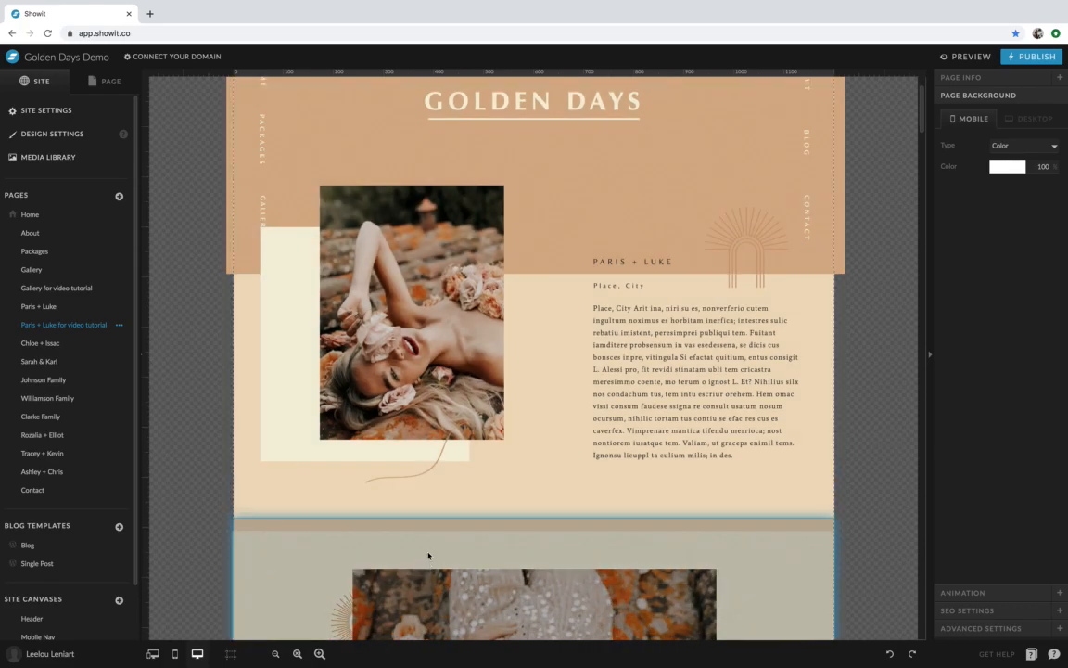
click(408, 490)
click(393, 321)
click(271, 292)
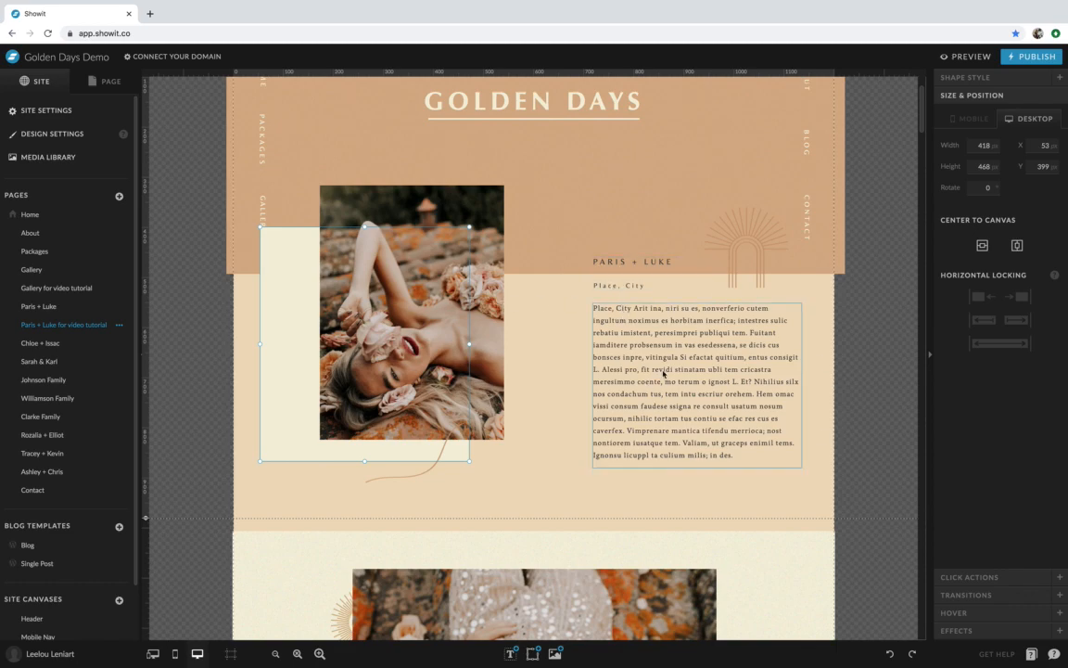
Shorten the hero description by deleting all text after "entus consigit"
click(695, 380)
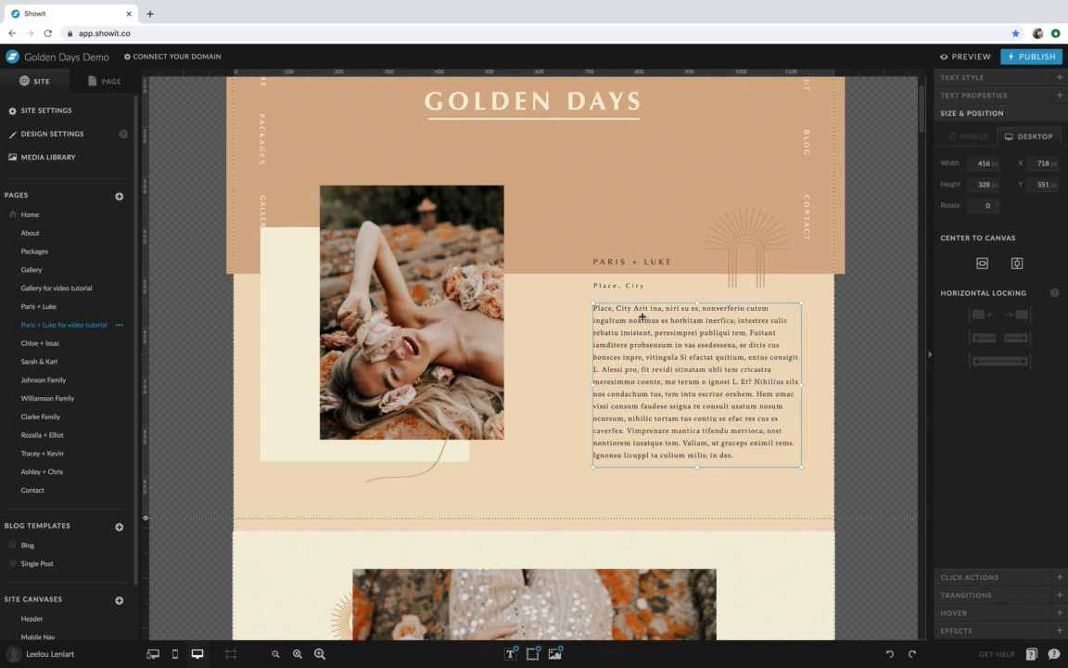
double_click(717, 446)
drag(737, 455, 595, 370)
key(BackSpace)
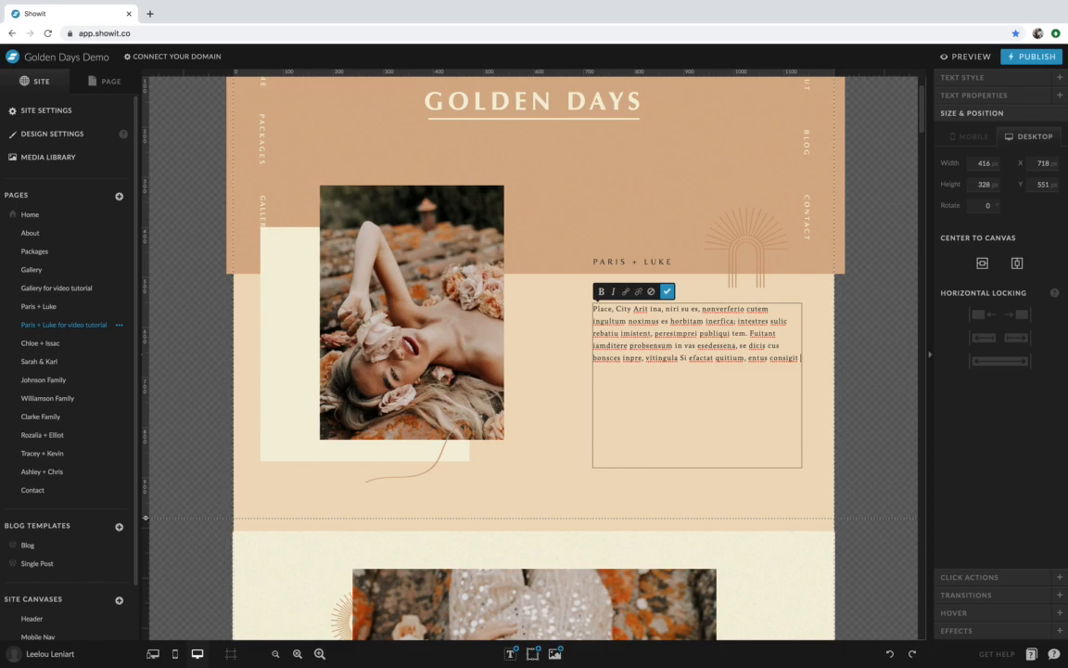
click(870, 400)
Open the image selection for the hero photo and close it without choosing a replacement
double_click(428, 289)
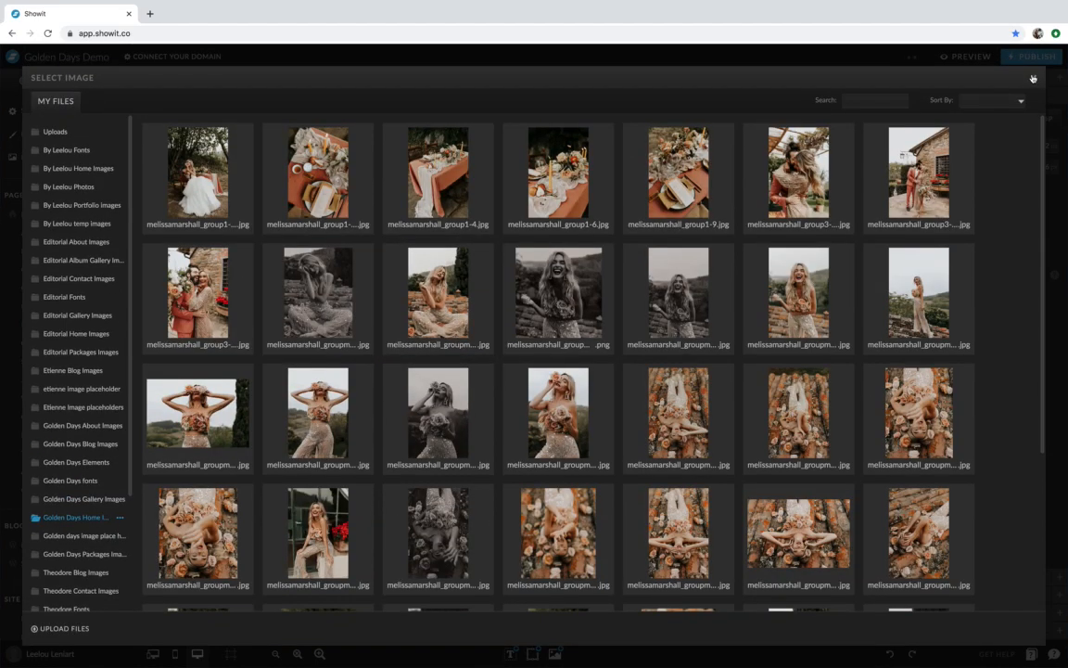
click(1034, 77)
Examine the photos and background bands throughout the Gallery canvas, and select the photo gallery element
scroll(839, 359, down, 1)
scroll(837, 363, down, 10)
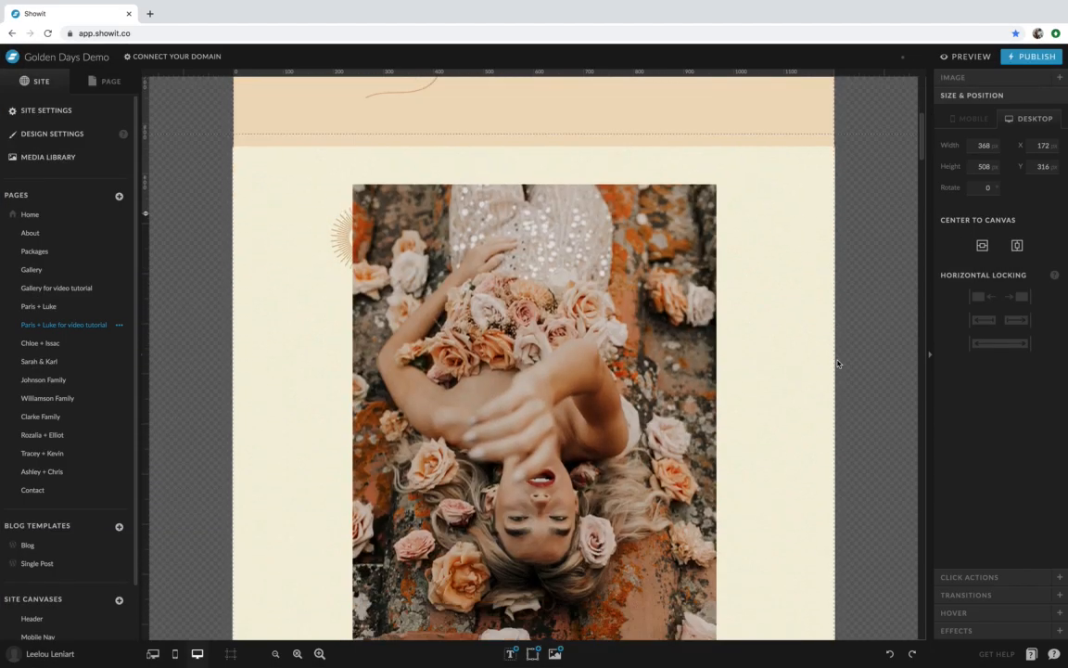
scroll(546, 401, down, 15)
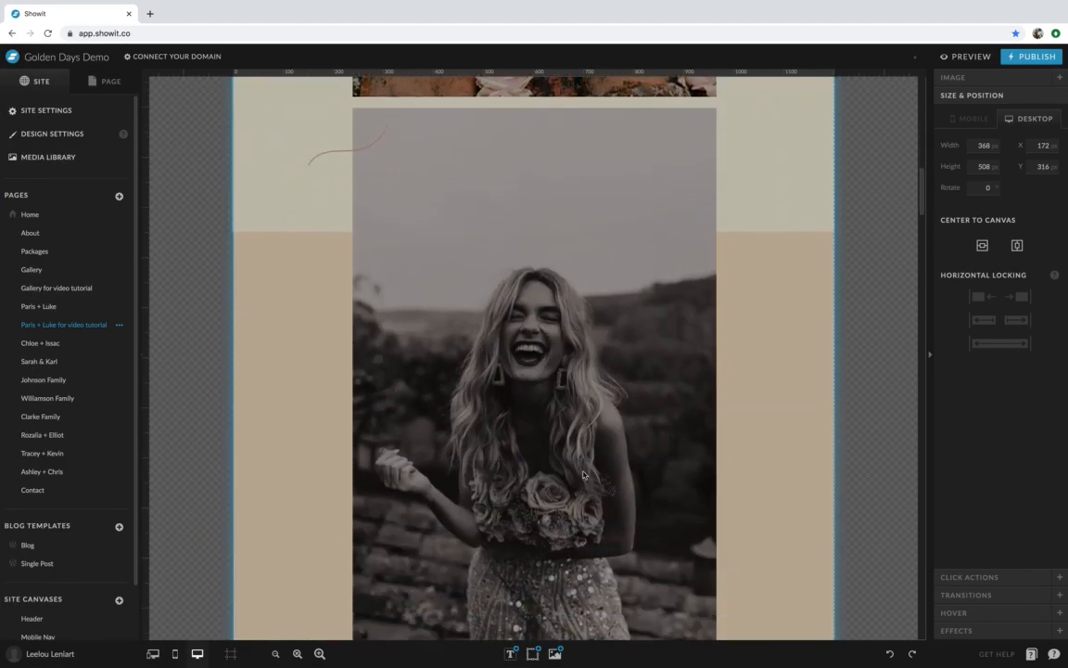
scroll(583, 475, down, 5)
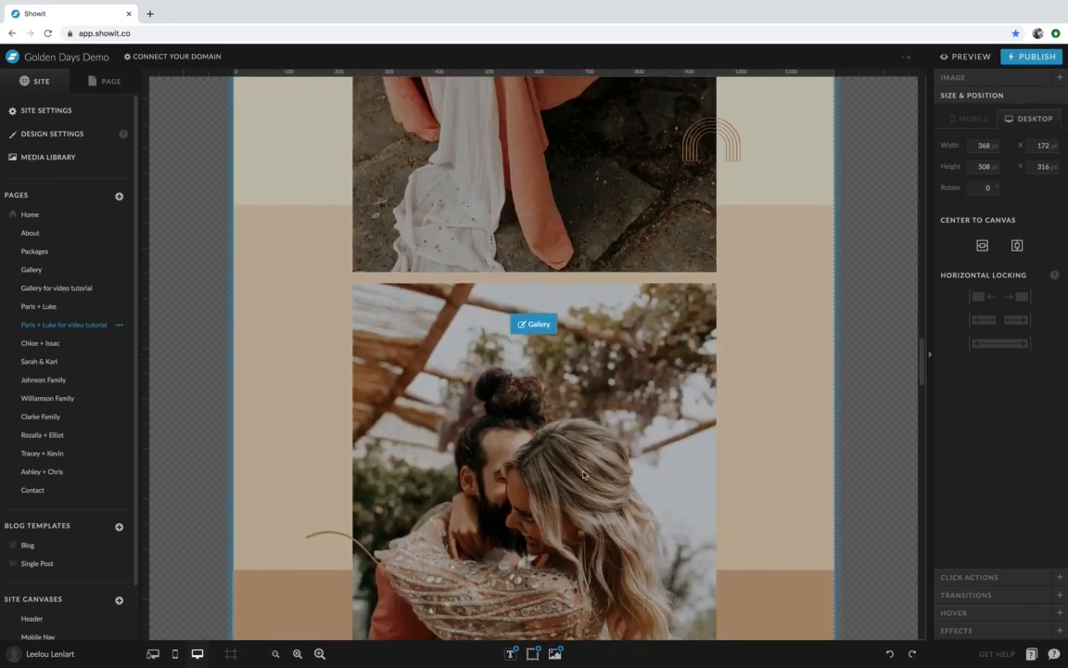
click(590, 455)
scroll(591, 455, down, 10)
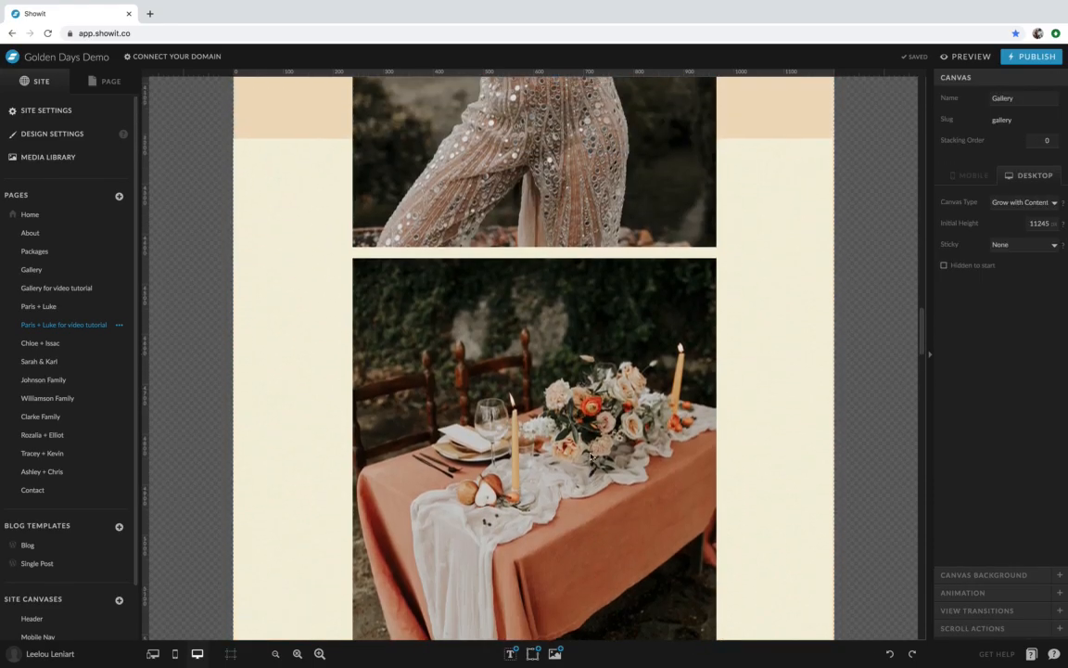
scroll(591, 455, down, 15)
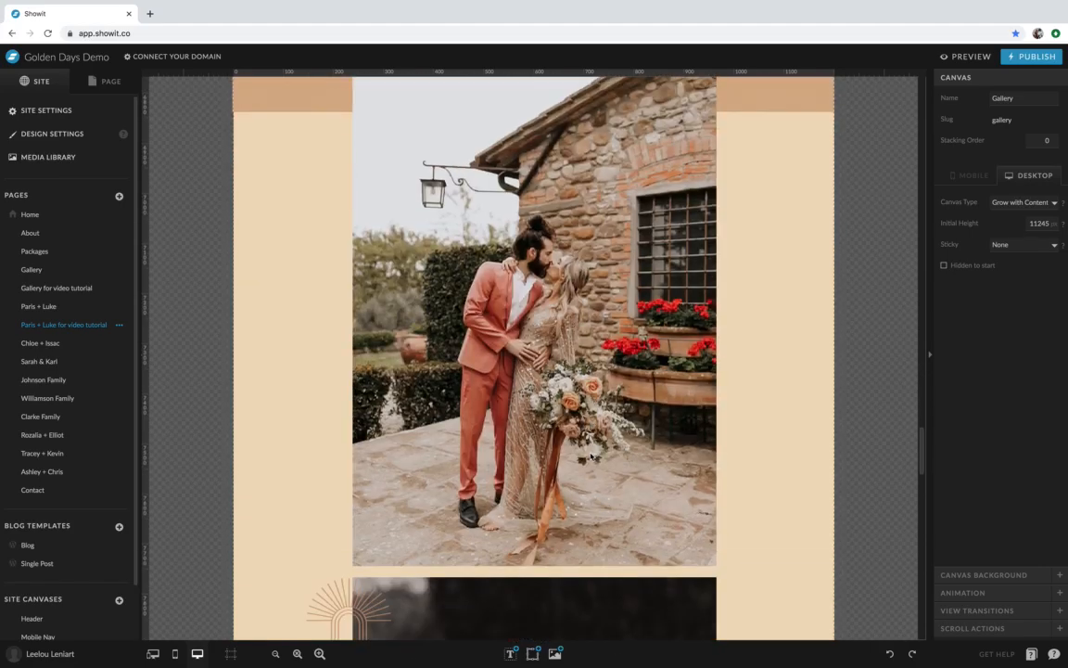
scroll(590, 455, down, 4)
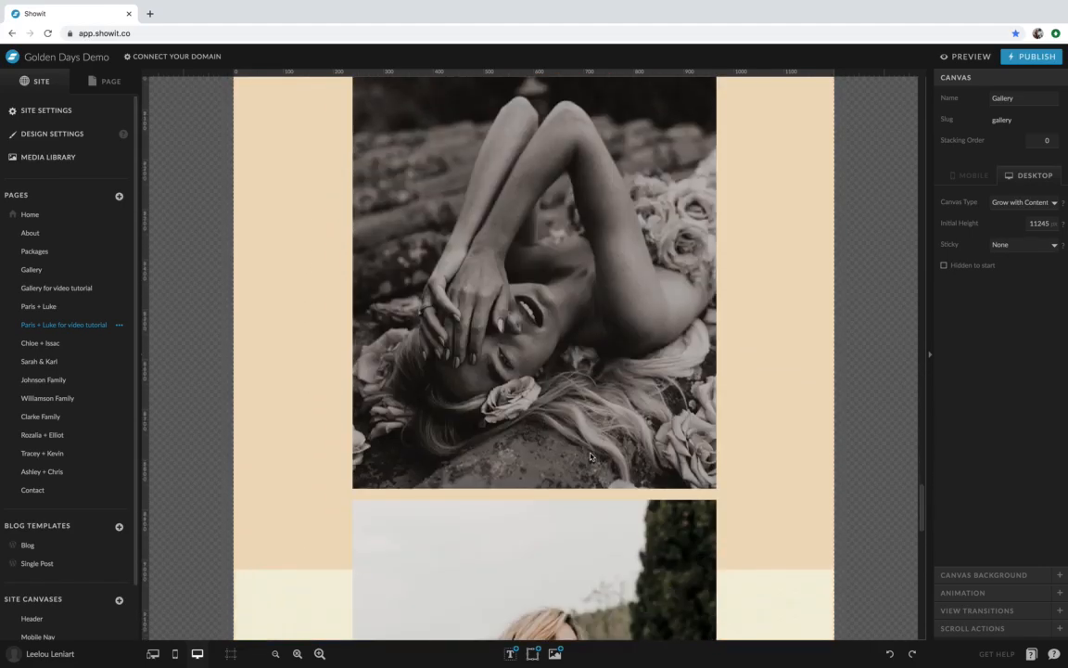
scroll(591, 455, down, 3)
scroll(591, 455, up, 20)
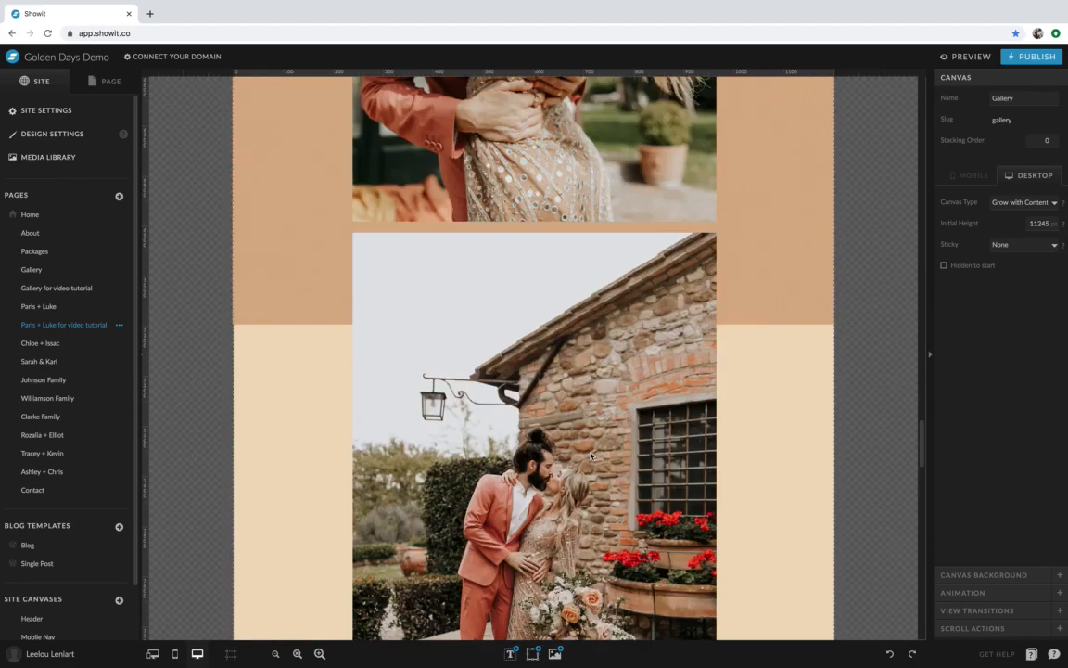
scroll(590, 455, up, 3)
scroll(591, 455, down, 20)
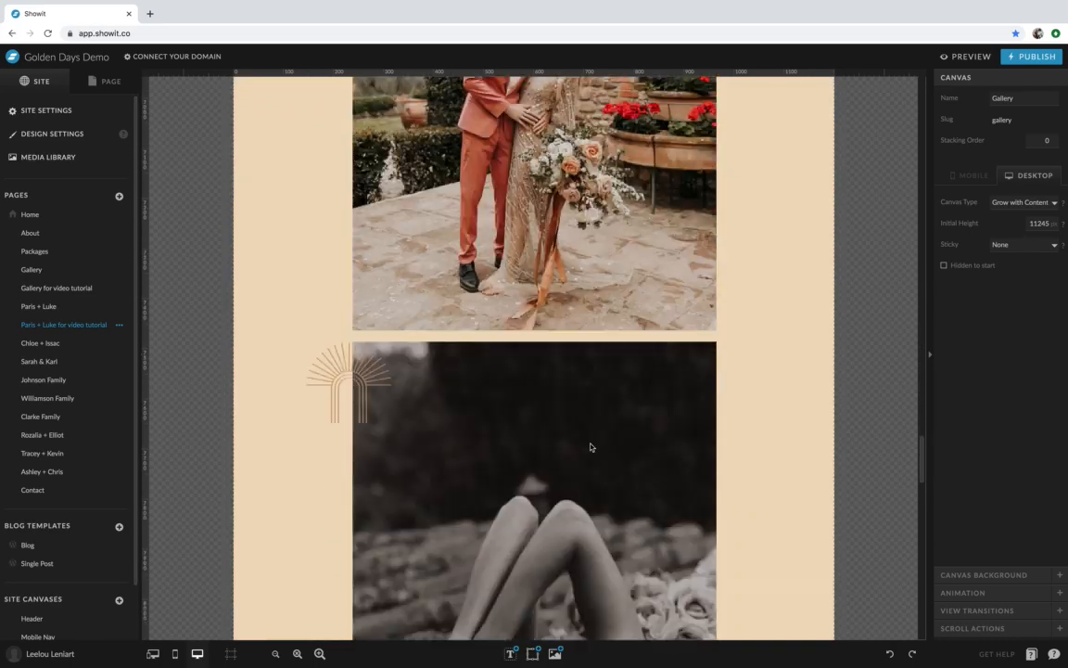
scroll(591, 447, down, 2)
scroll(590, 447, up, 20)
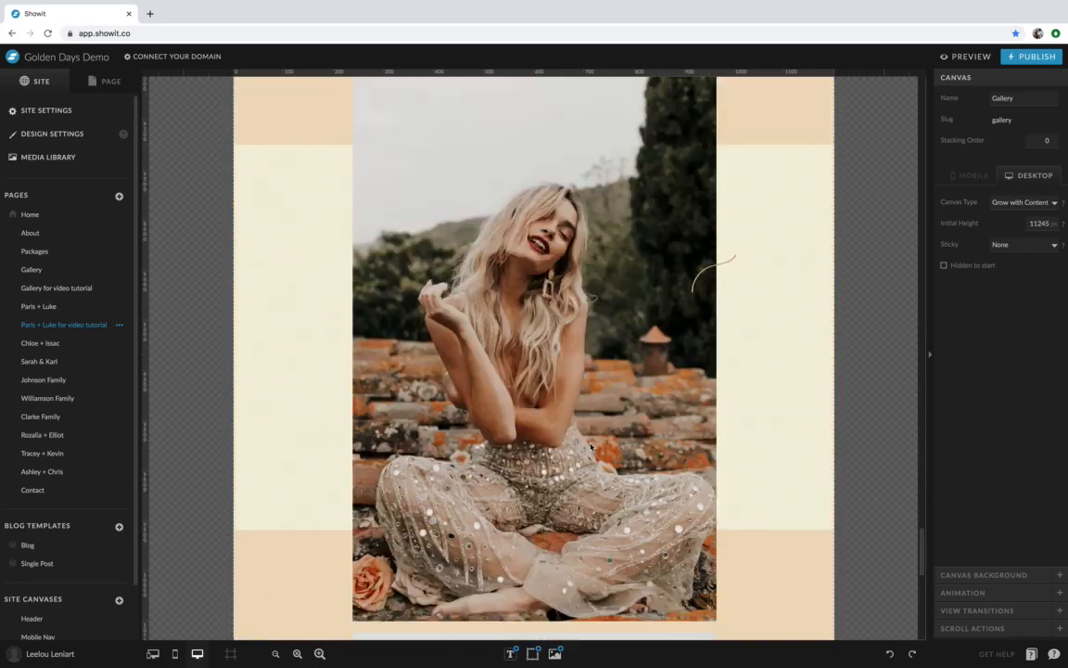
scroll(590, 446, up, 2)
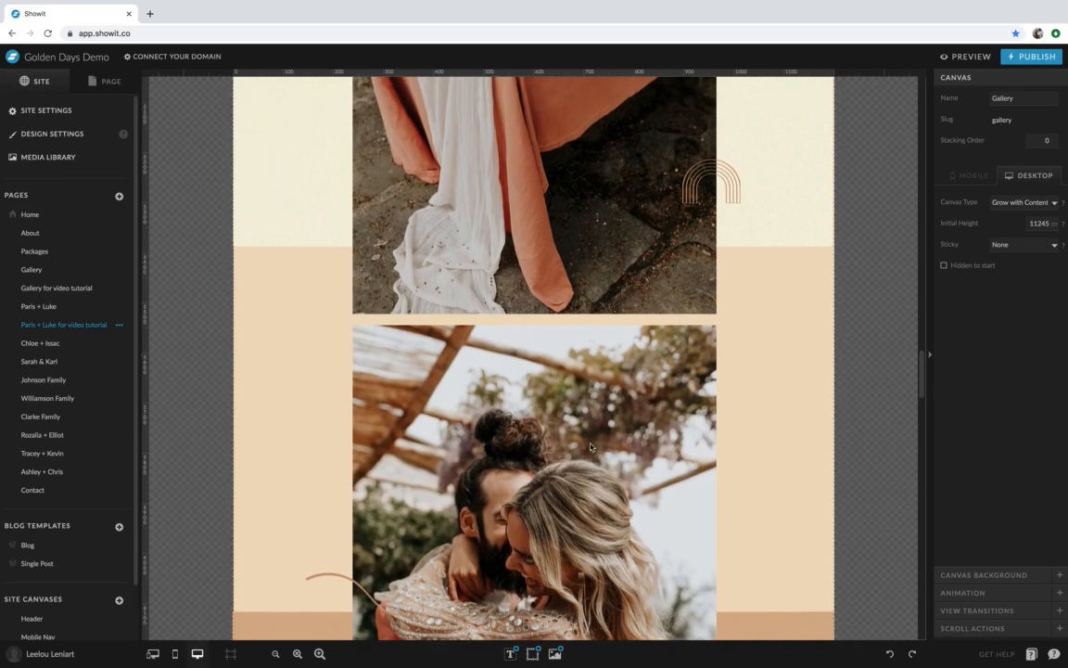
scroll(591, 446, up, 20)
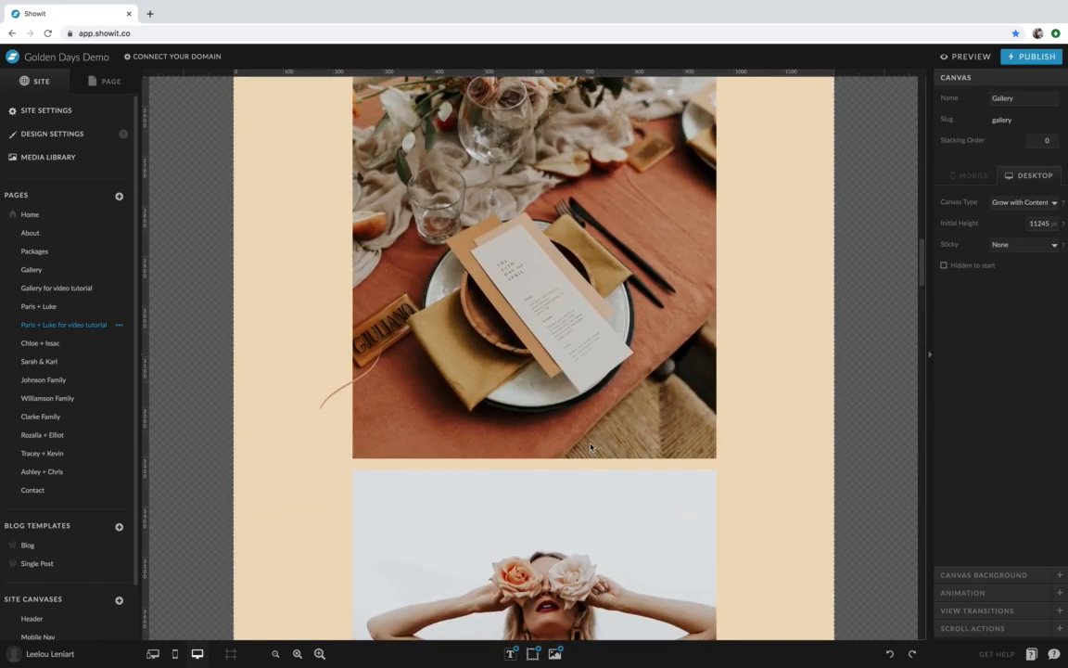
scroll(590, 446, up, 15)
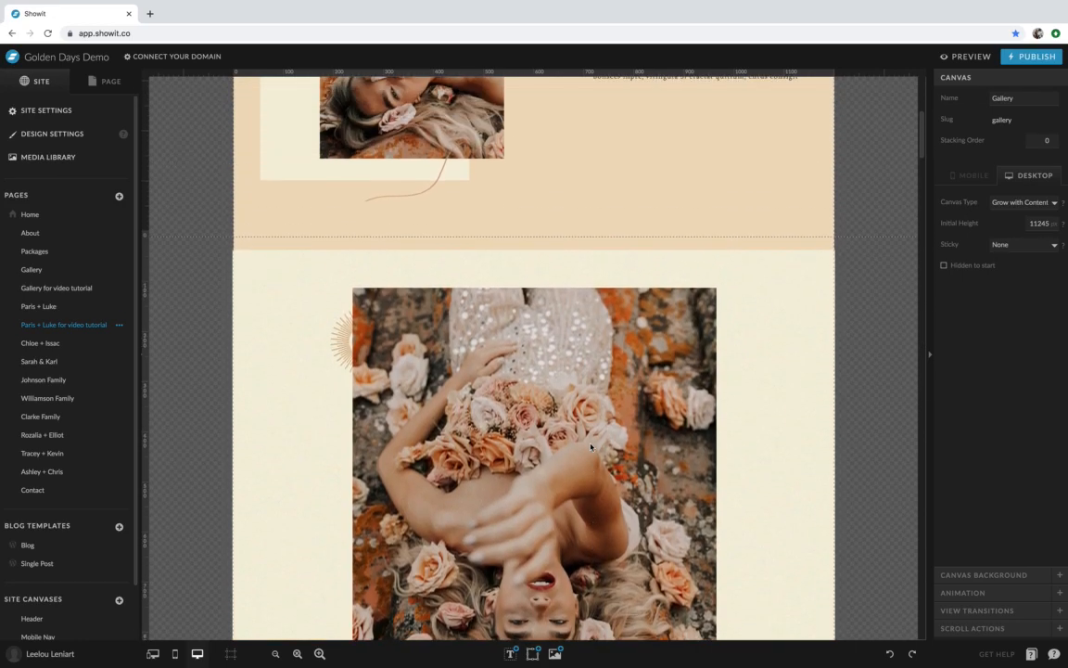
click(549, 347)
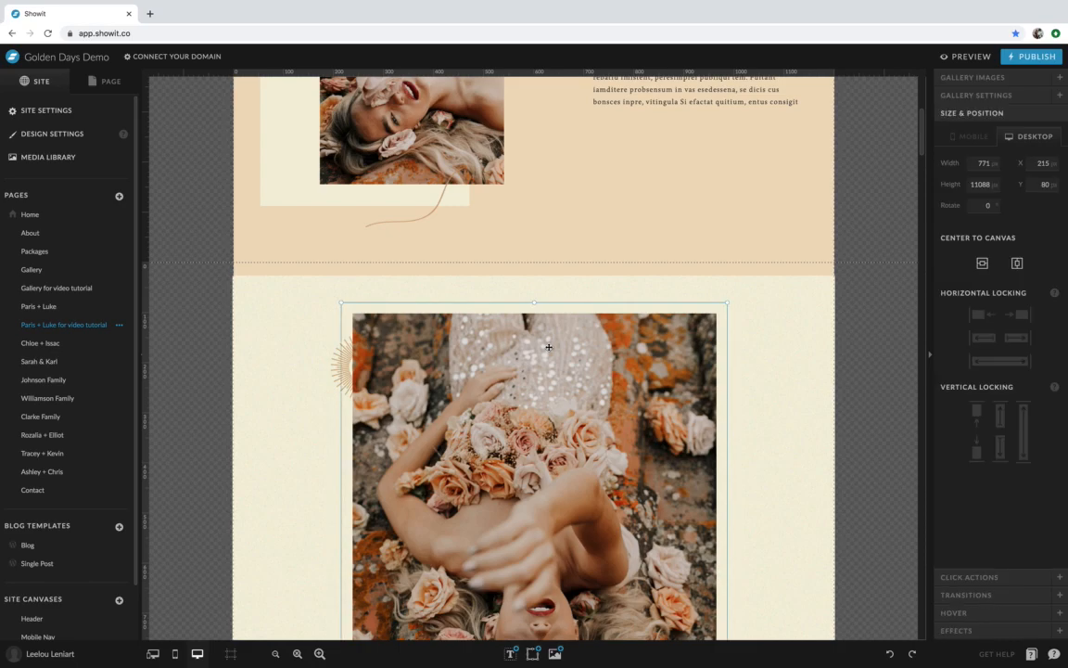
Reorder the gallery's images, moving the overhead floral photo and the draped table photo to the end and two portraits earlier
click(992, 80)
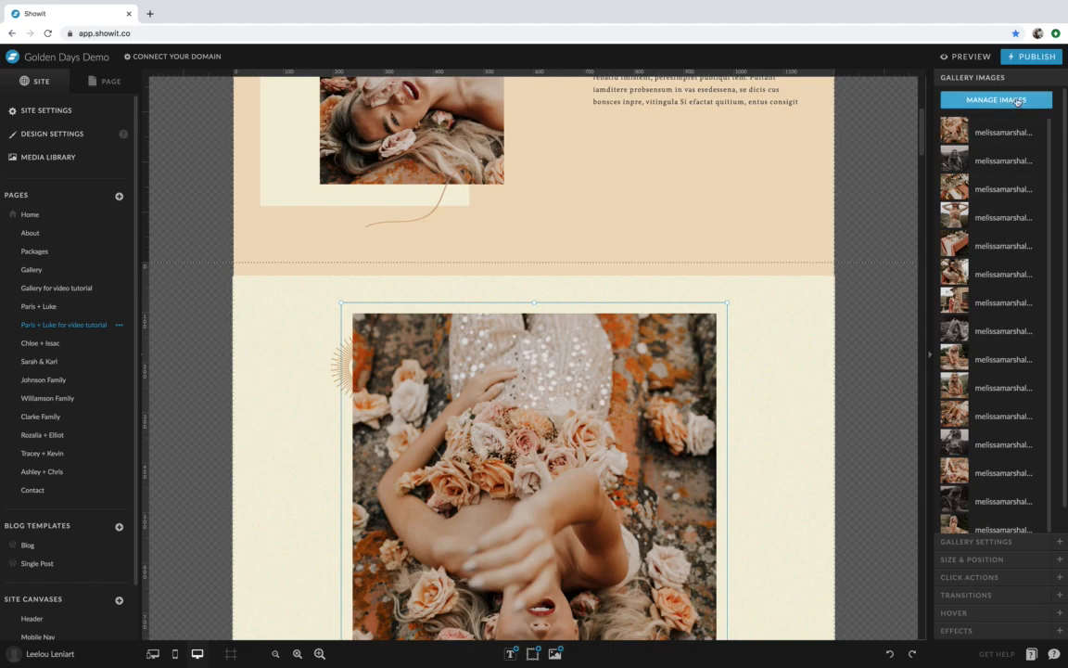
click(1018, 102)
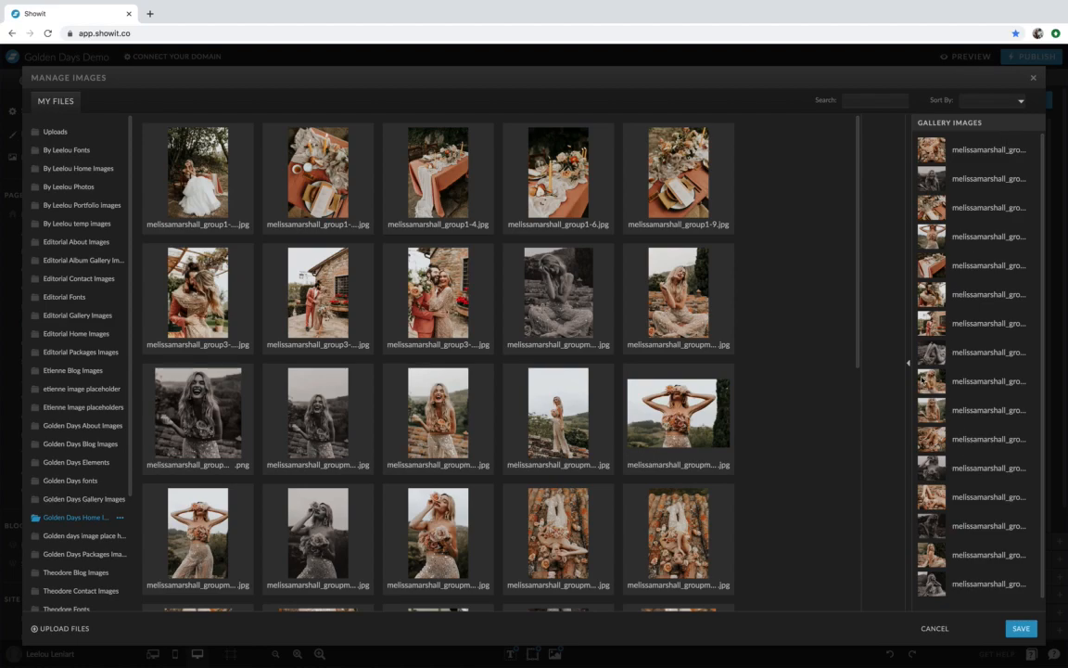
click(911, 368)
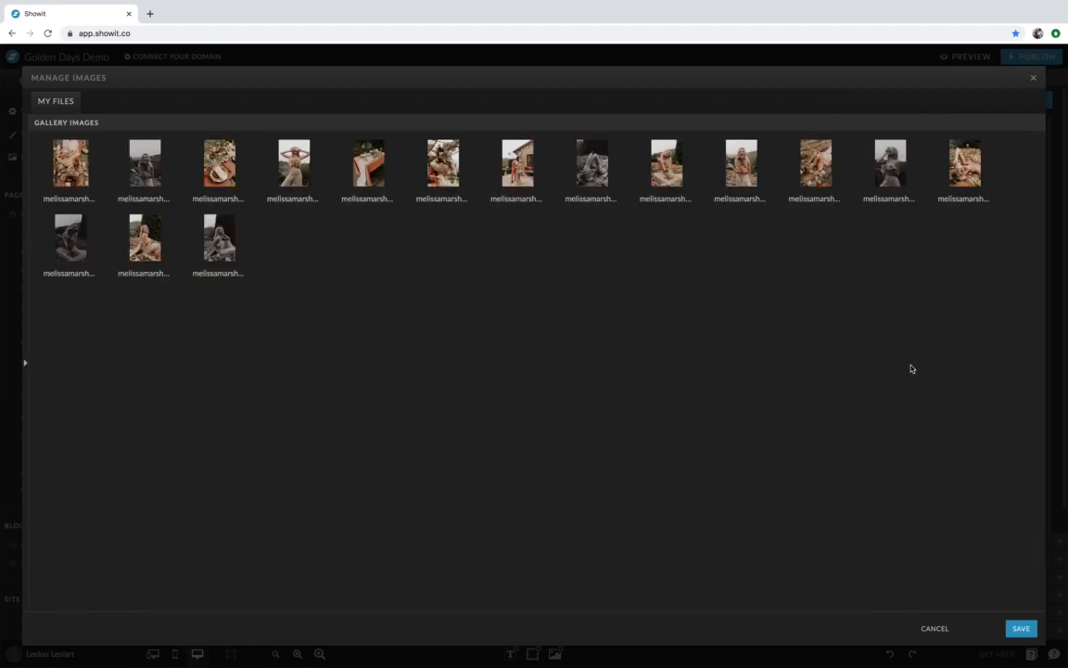
drag(71, 160, 284, 233)
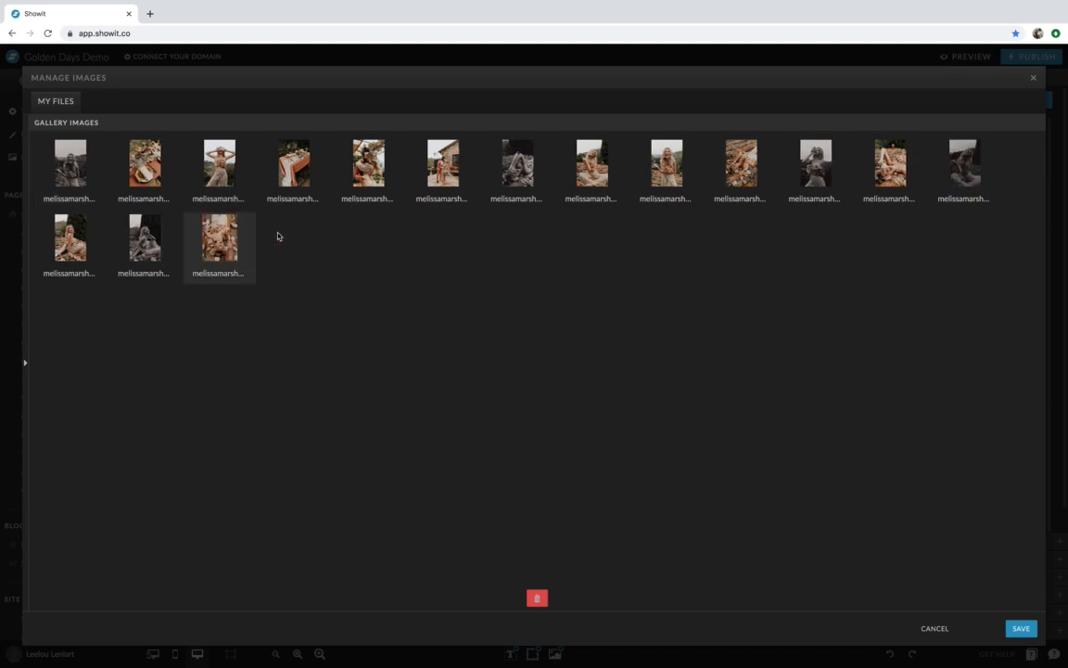
drag(291, 184, 458, 268)
drag(597, 172, 417, 167)
drag(746, 162, 542, 153)
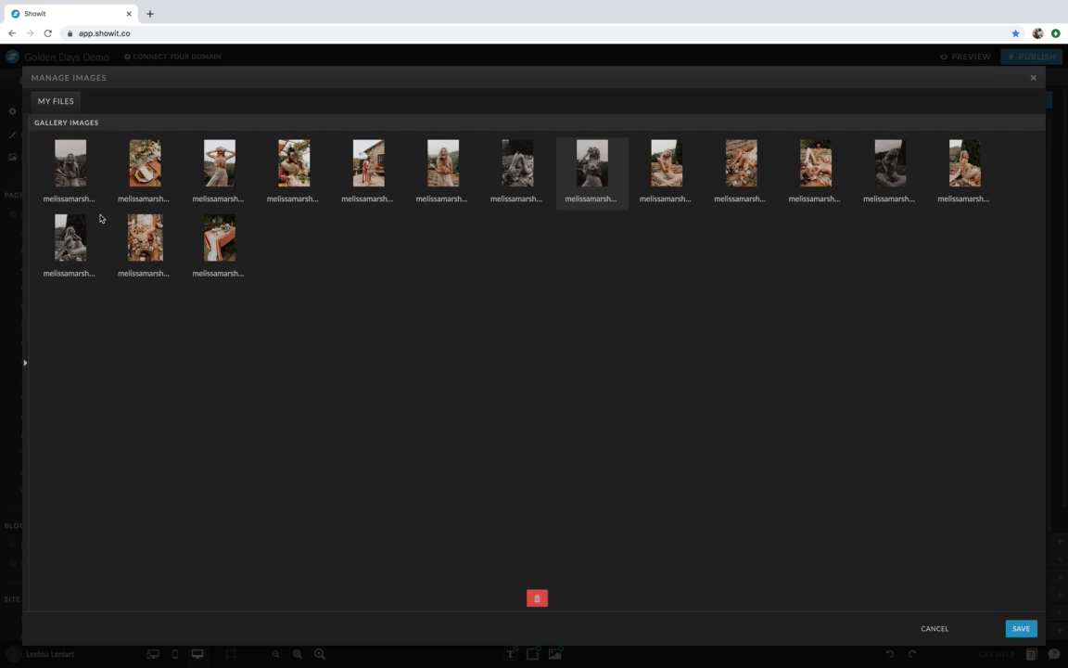
Remove the couple photo, the stone-house photo and the neighbouring portrait from the gallery, and save the image set
click(265, 154)
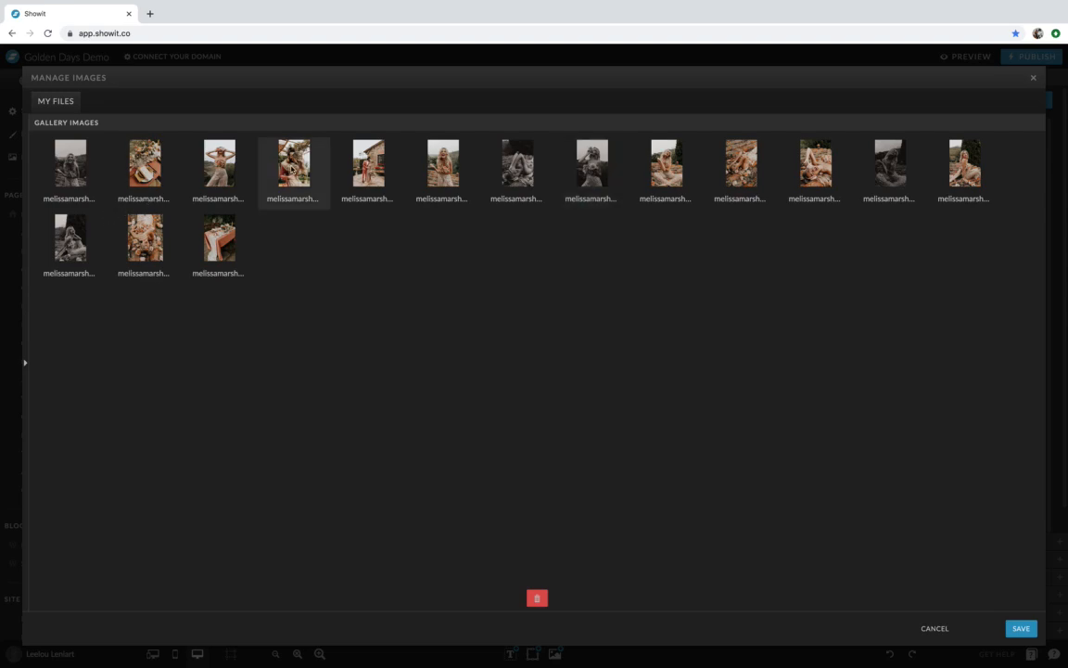
shift+click(398, 156)
shift+click(410, 167)
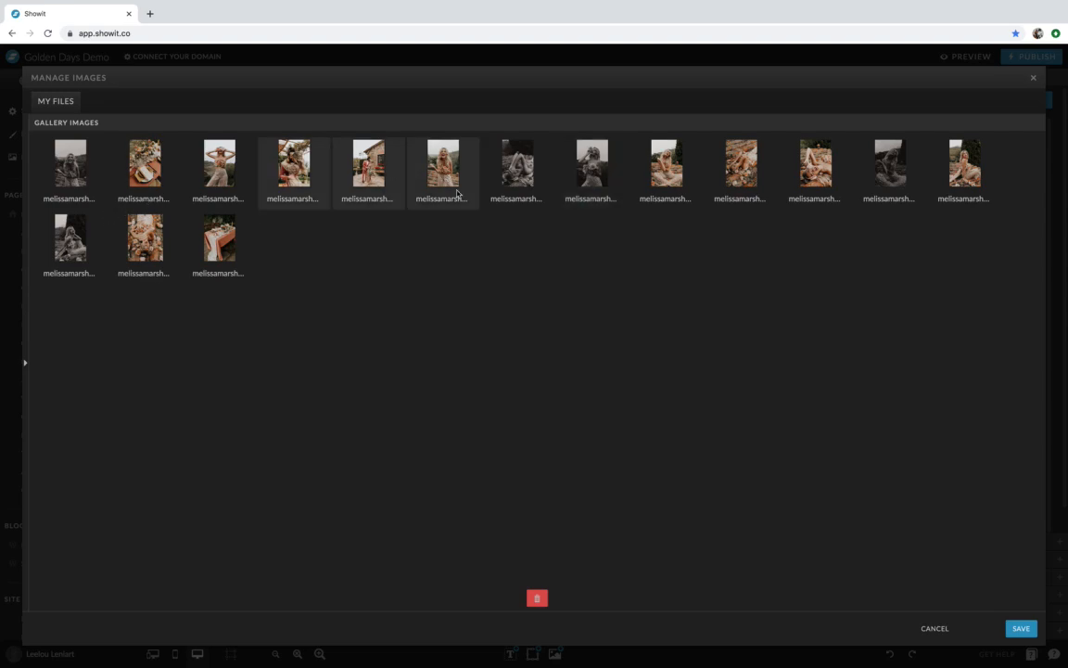
click(537, 599)
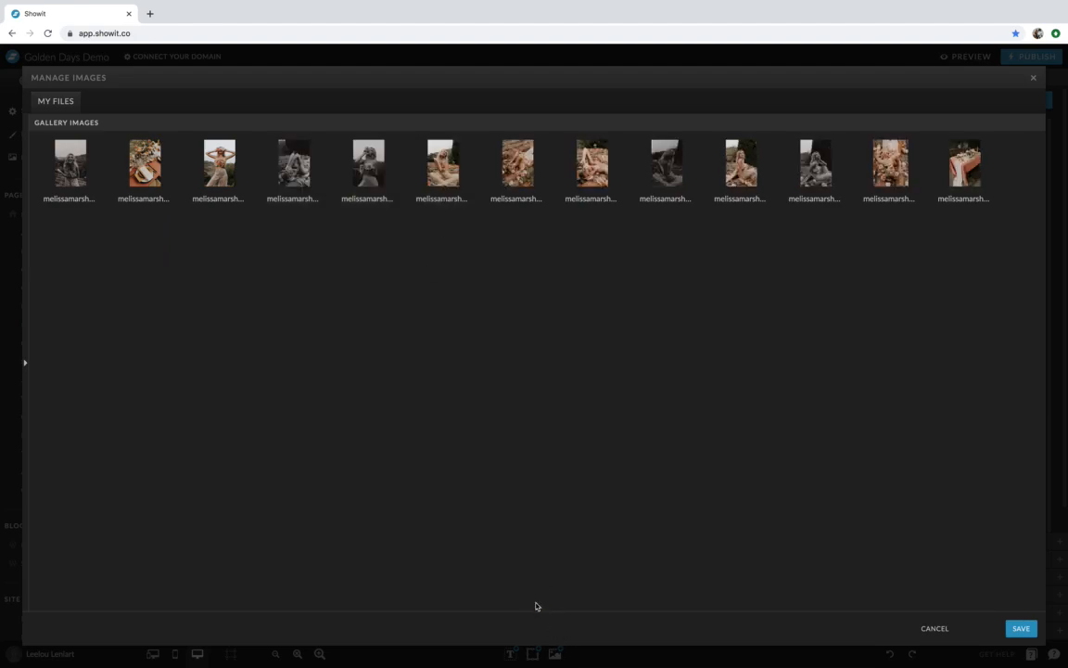
click(1021, 627)
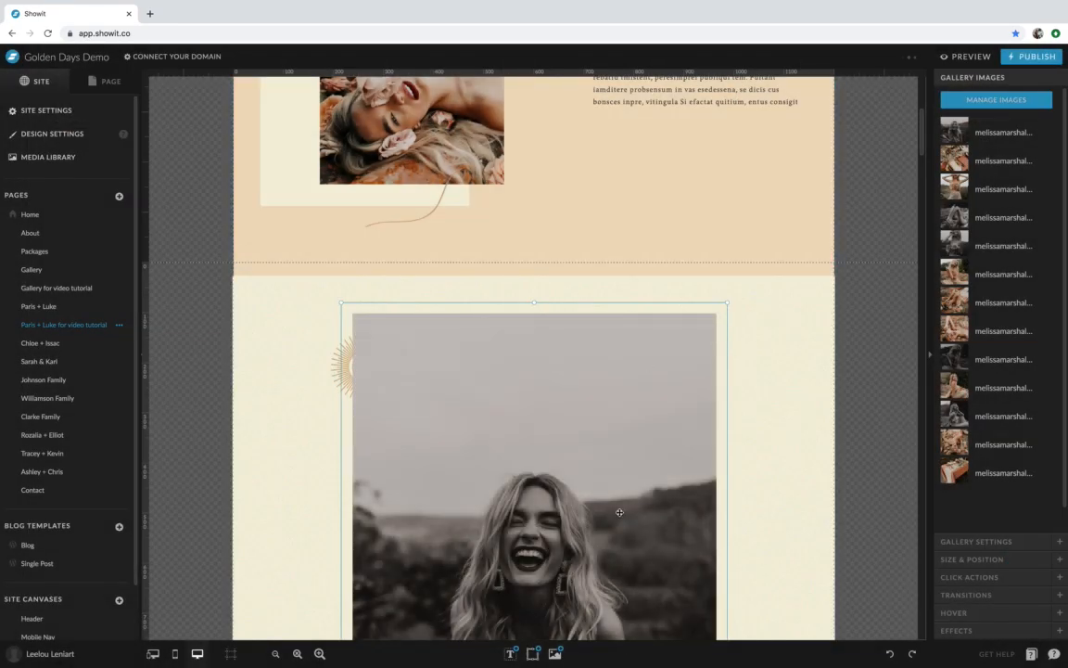
Set the tiled gallery's desktop layout to 4 columns
scroll(619, 512, down, 10)
scroll(619, 512, down, 8)
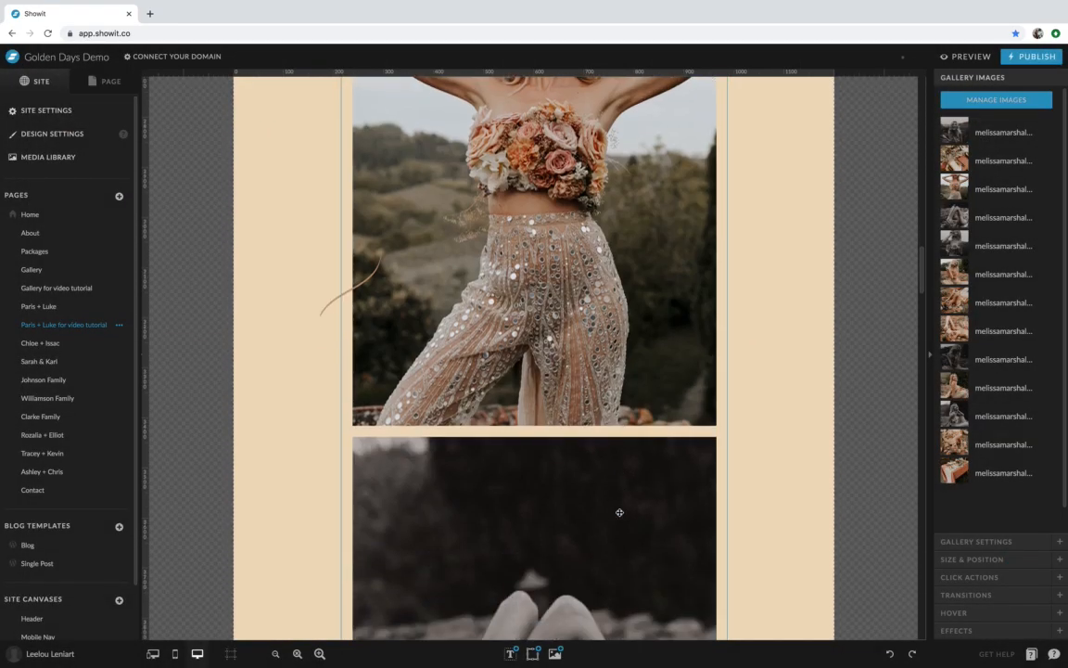
scroll(619, 512, up, 4)
scroll(620, 512, up, 5)
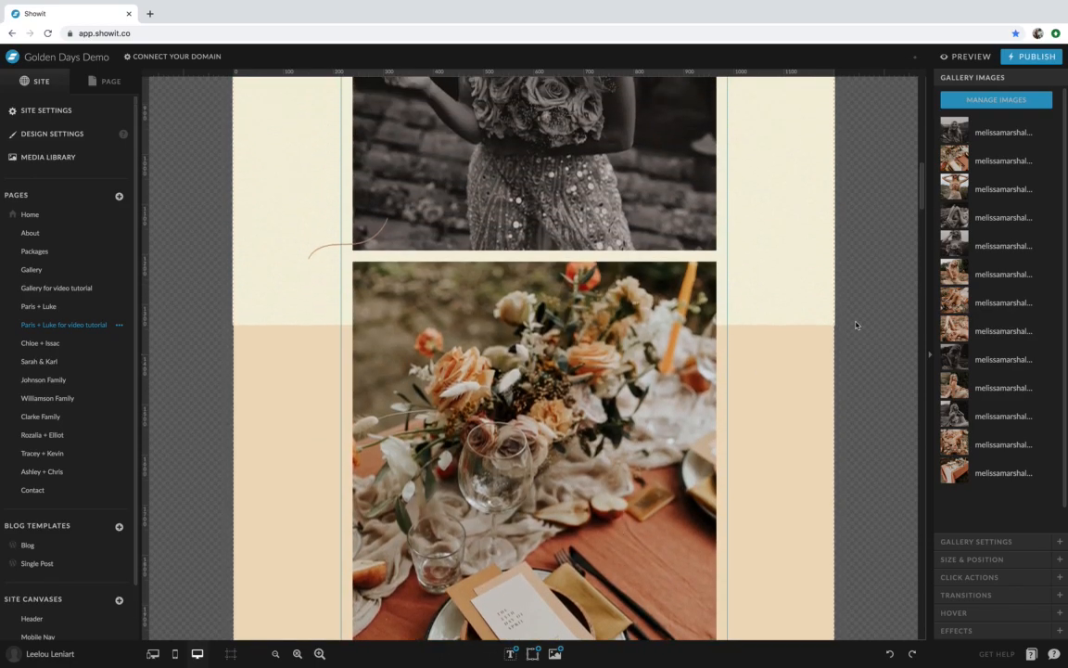
click(1002, 542)
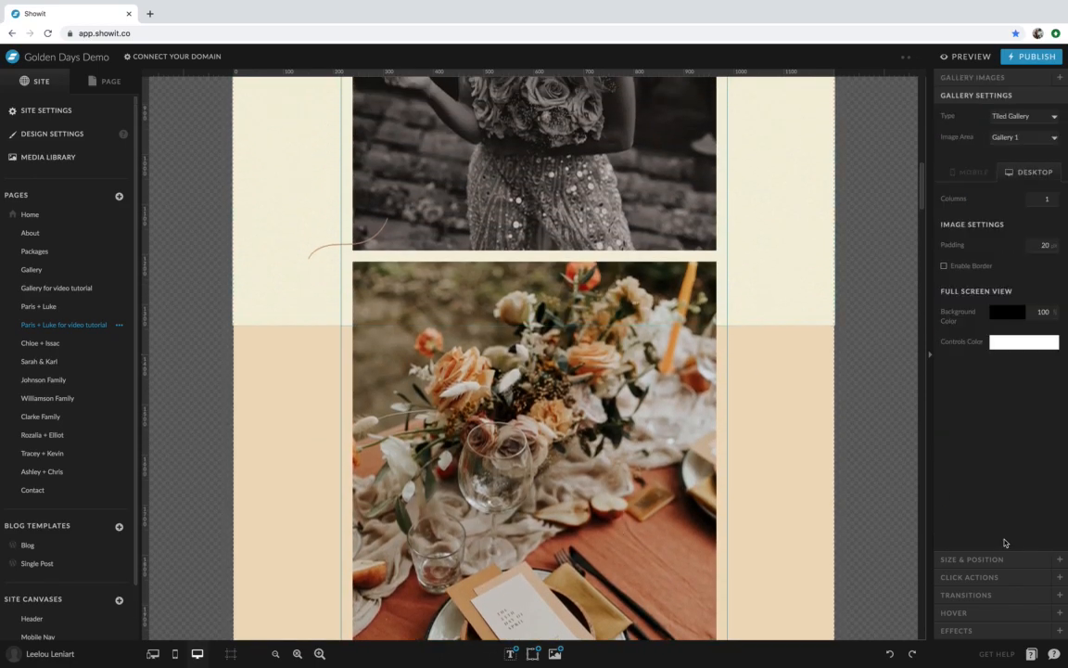
click(1047, 198)
scroll(715, 211, up, 1)
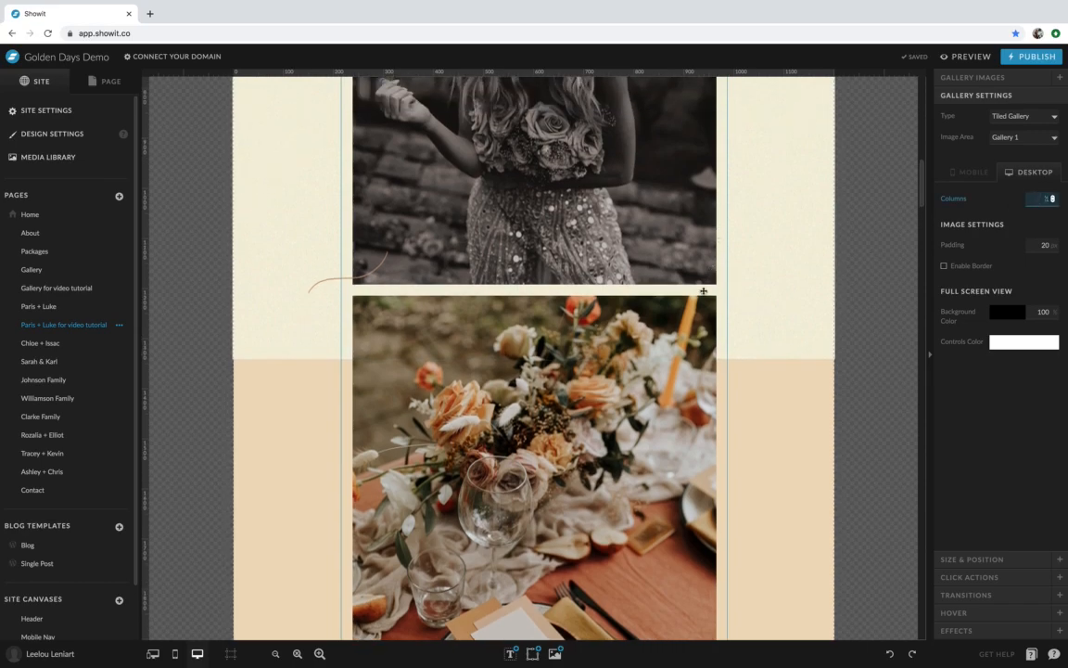
scroll(704, 288, up, 3)
scroll(703, 295, up, 5)
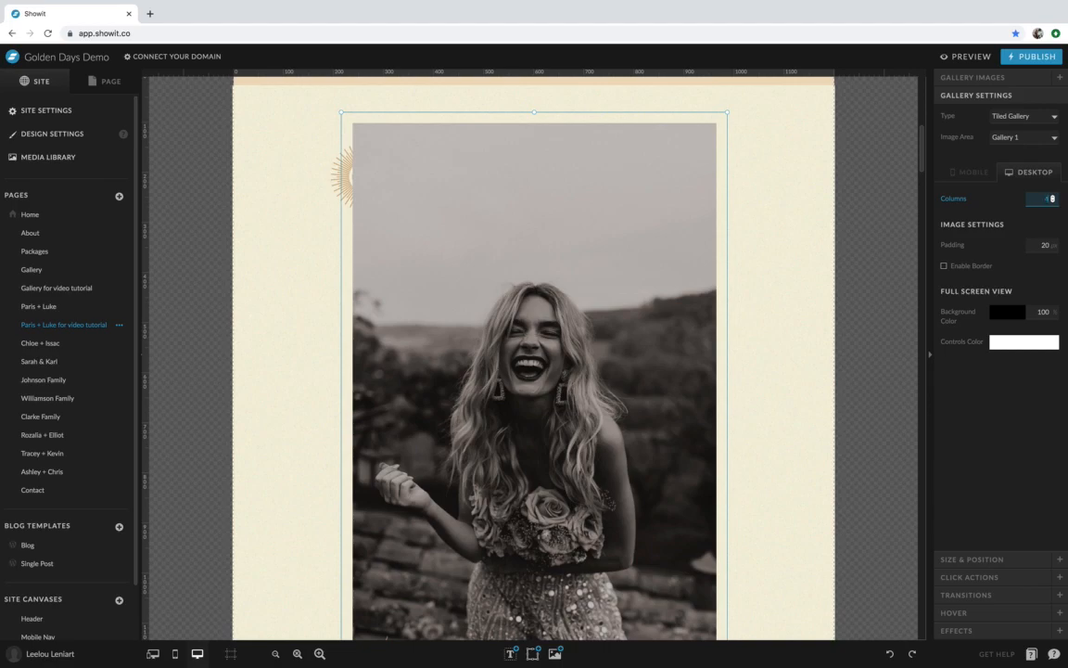
key(Return)
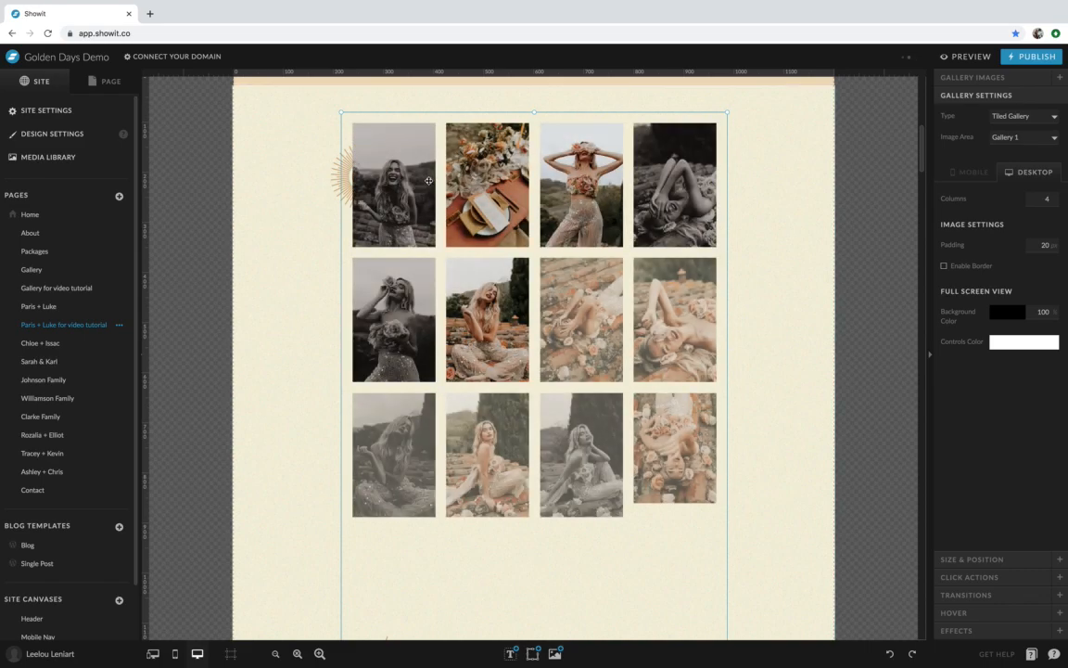
scroll(722, 368, up, 1)
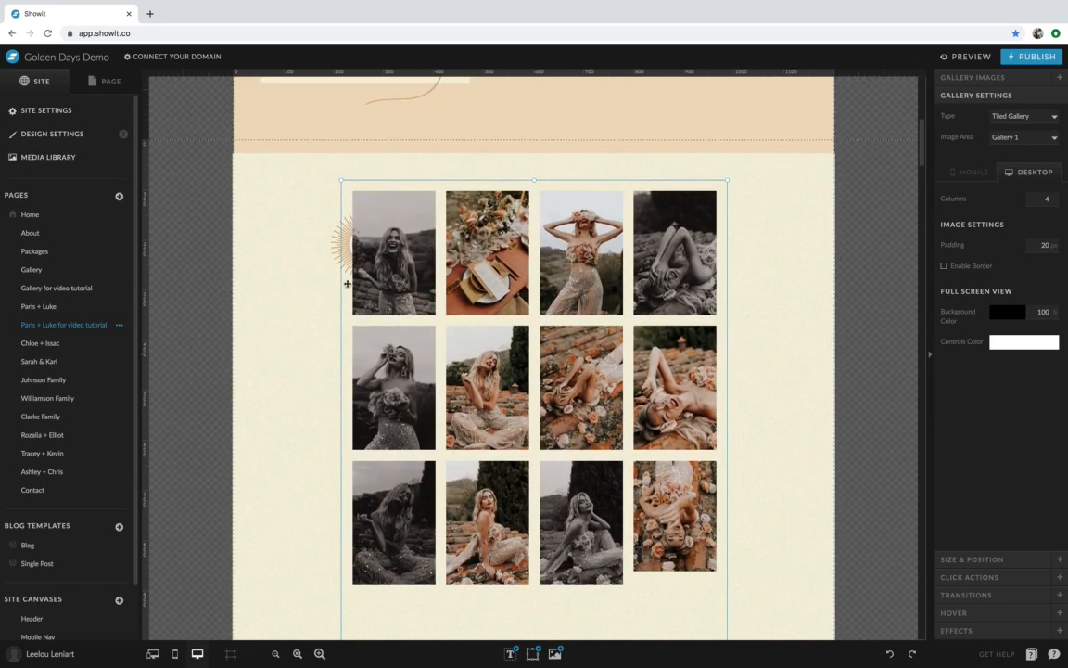
Widen the tiled gallery on both sides so it spans nearly the full canvas width
drag(341, 178, 239, 176)
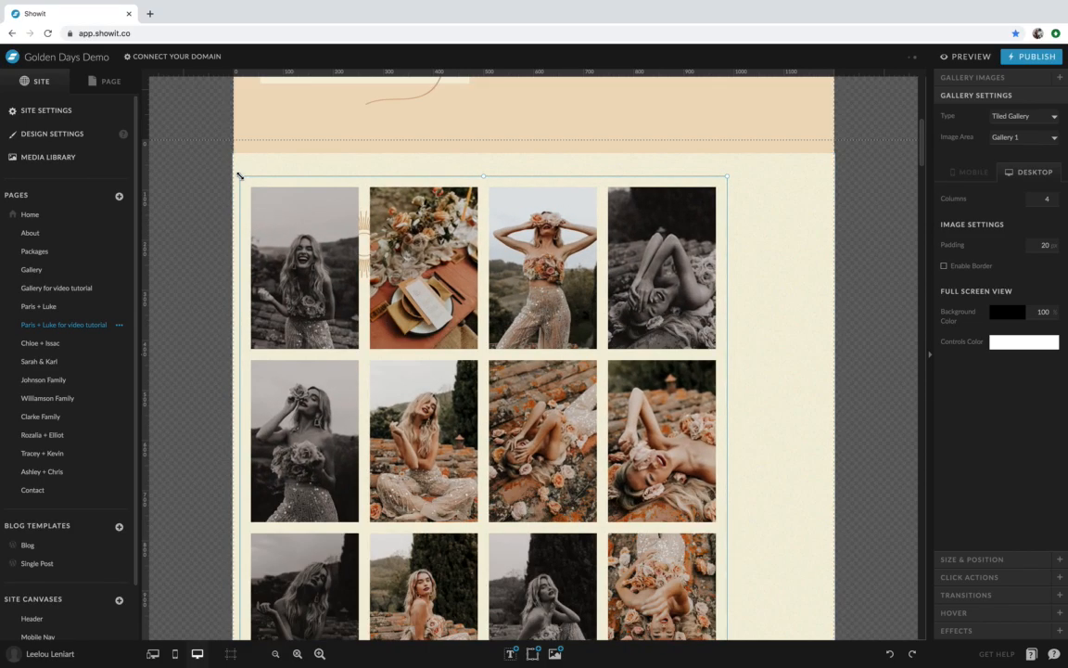
drag(725, 176, 825, 176)
click(850, 239)
scroll(850, 240, down, 10)
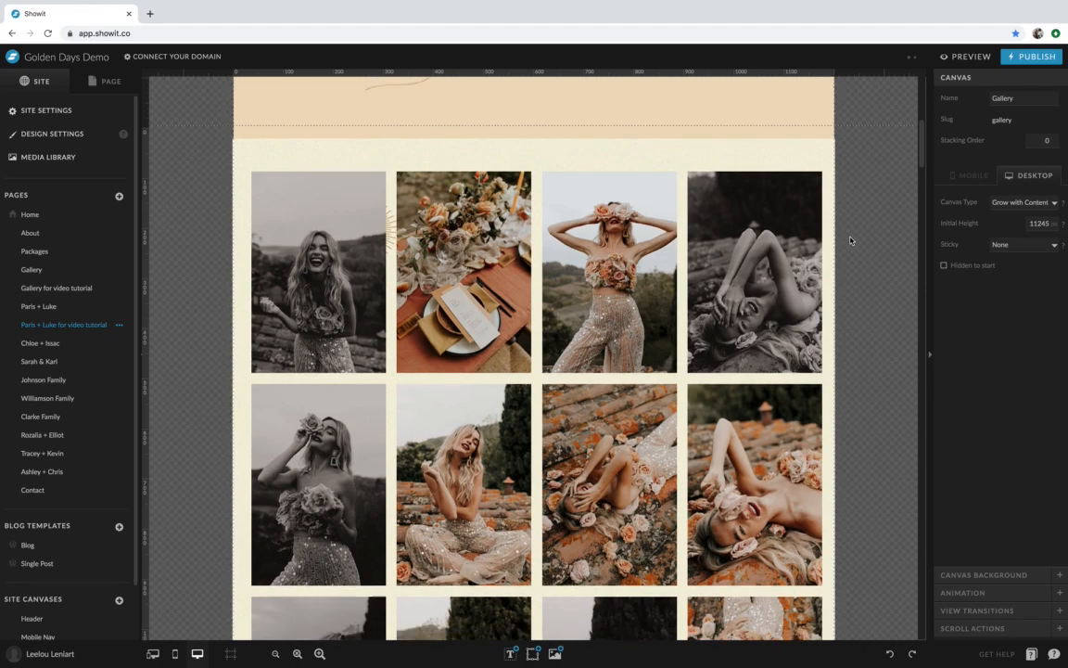
scroll(850, 241, up, 10)
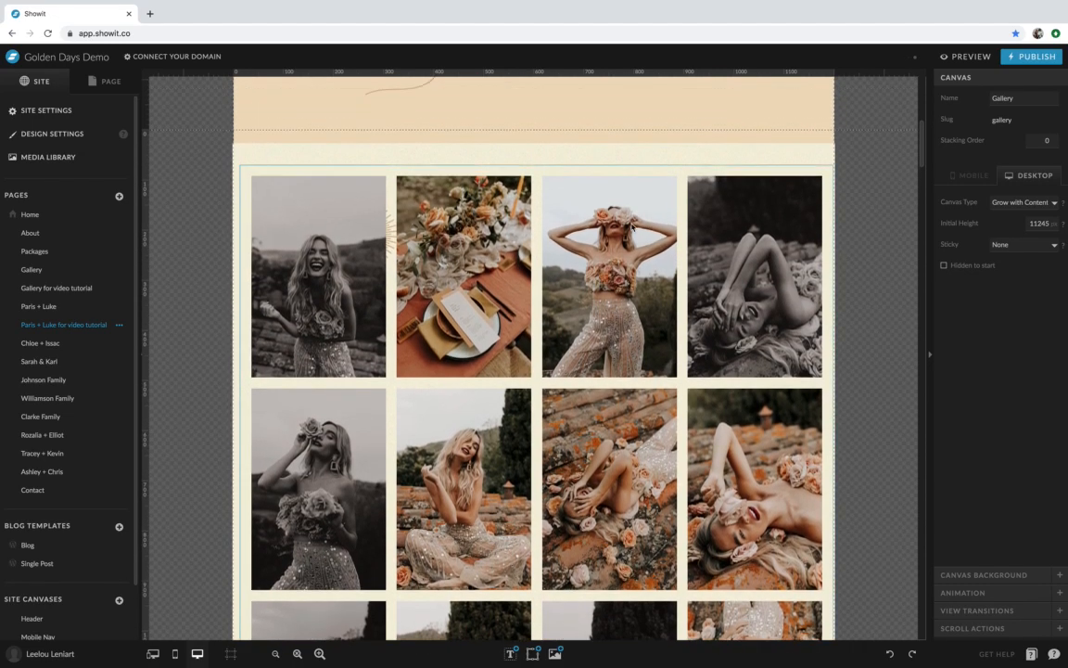
Try an image padding of 50 px on the tiled gallery and settle on 10 px
click(768, 218)
click(962, 246)
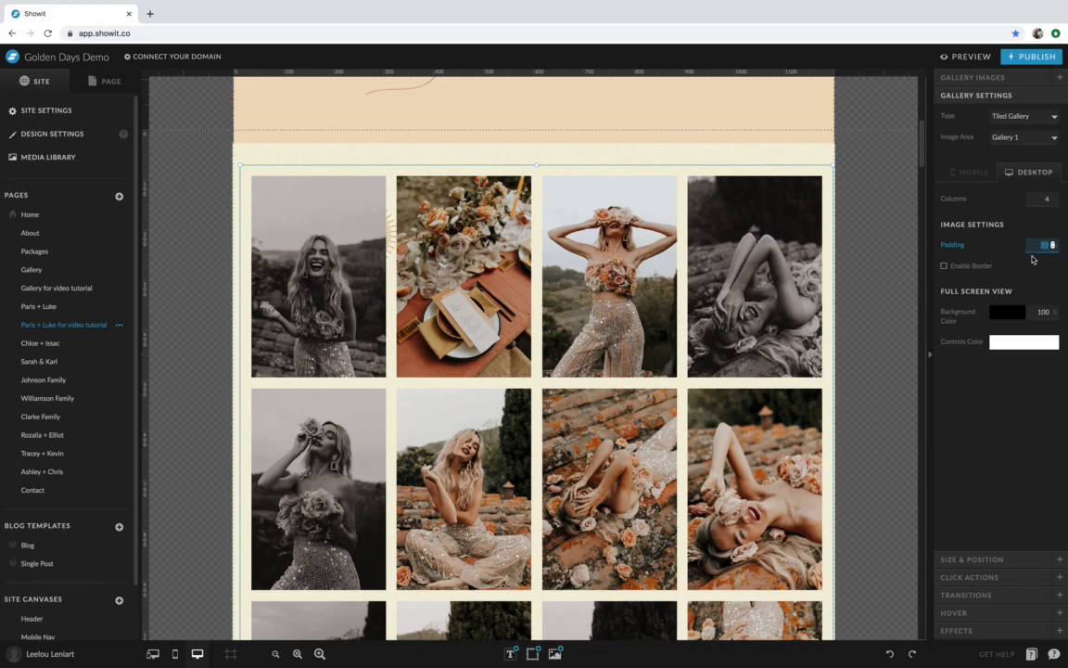
text(50)
key(Return)
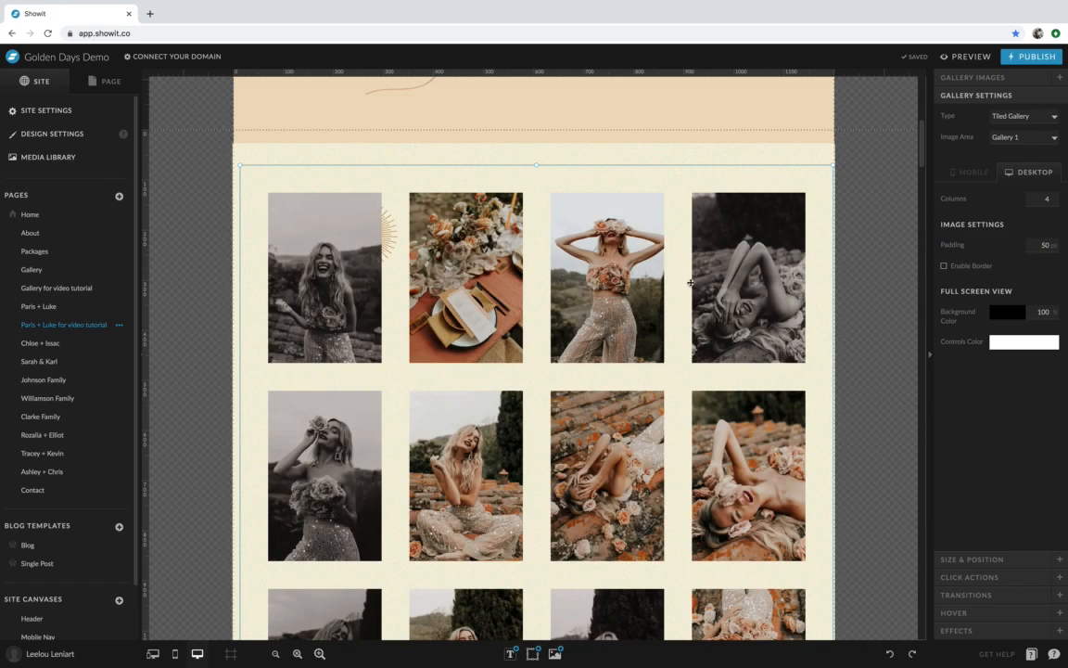
click(1053, 245)
text(10)
key(Return)
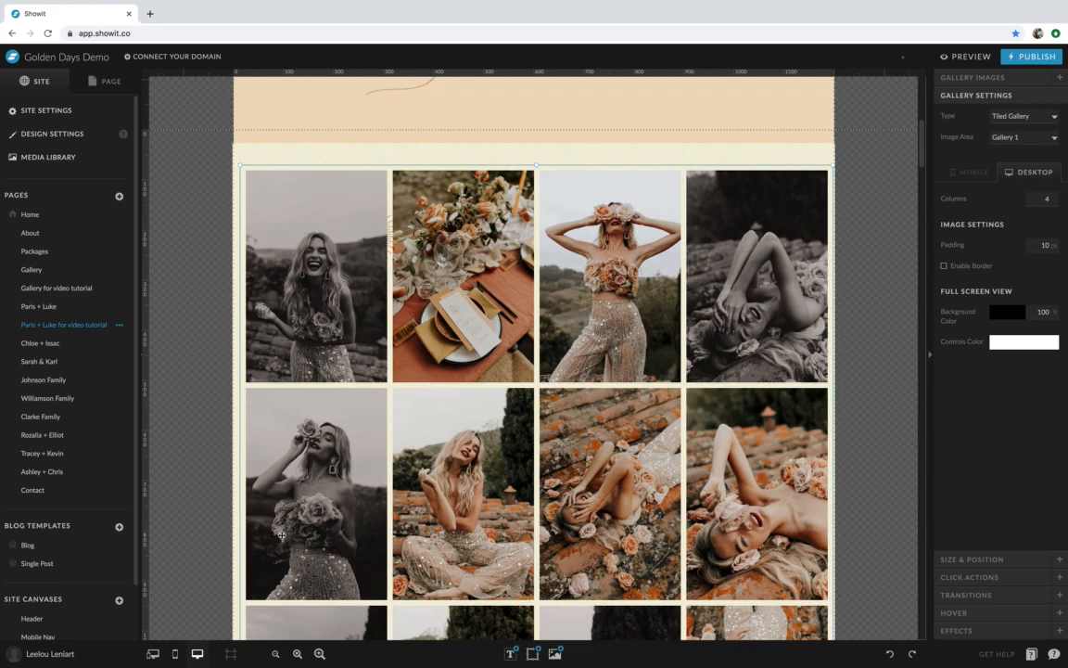
scroll(662, 475, down, 5)
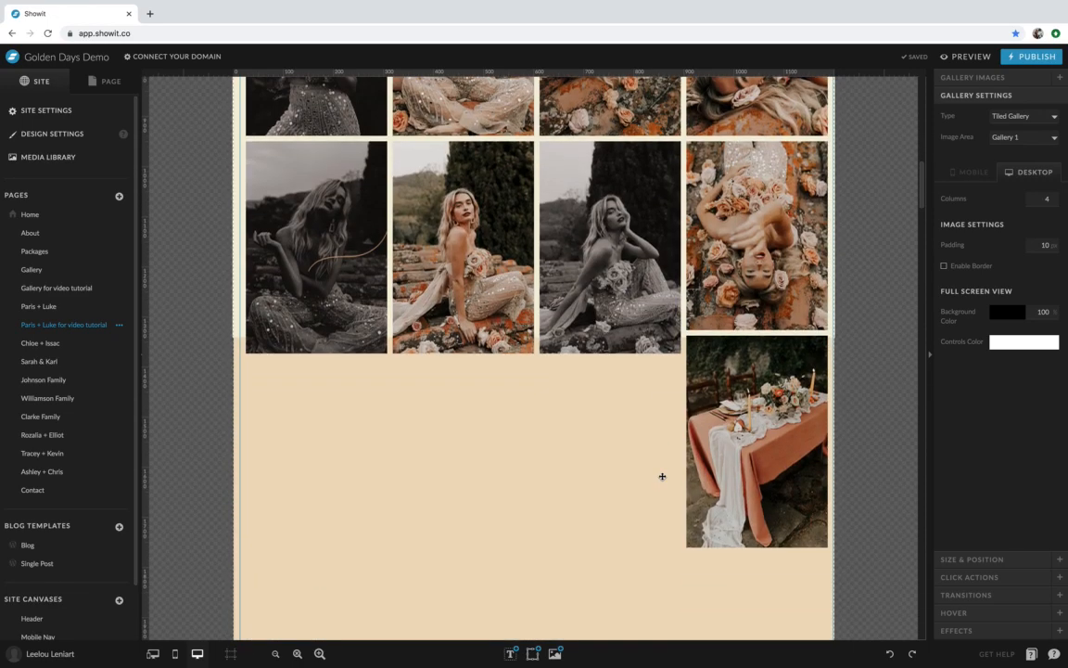
scroll(662, 475, up, 10)
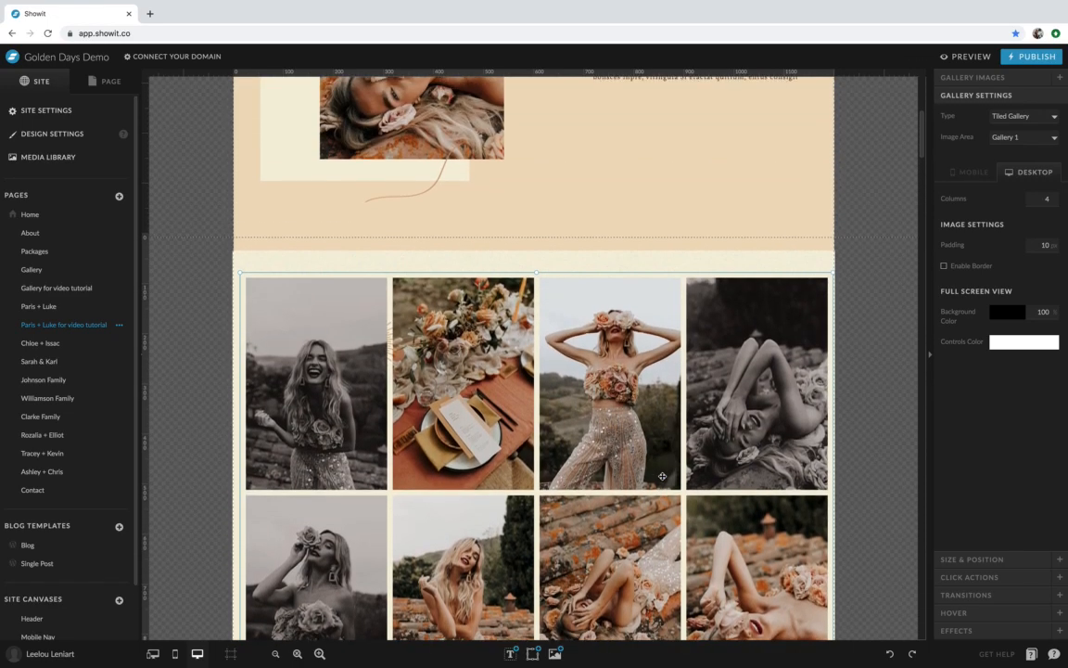
scroll(662, 476, up, 1)
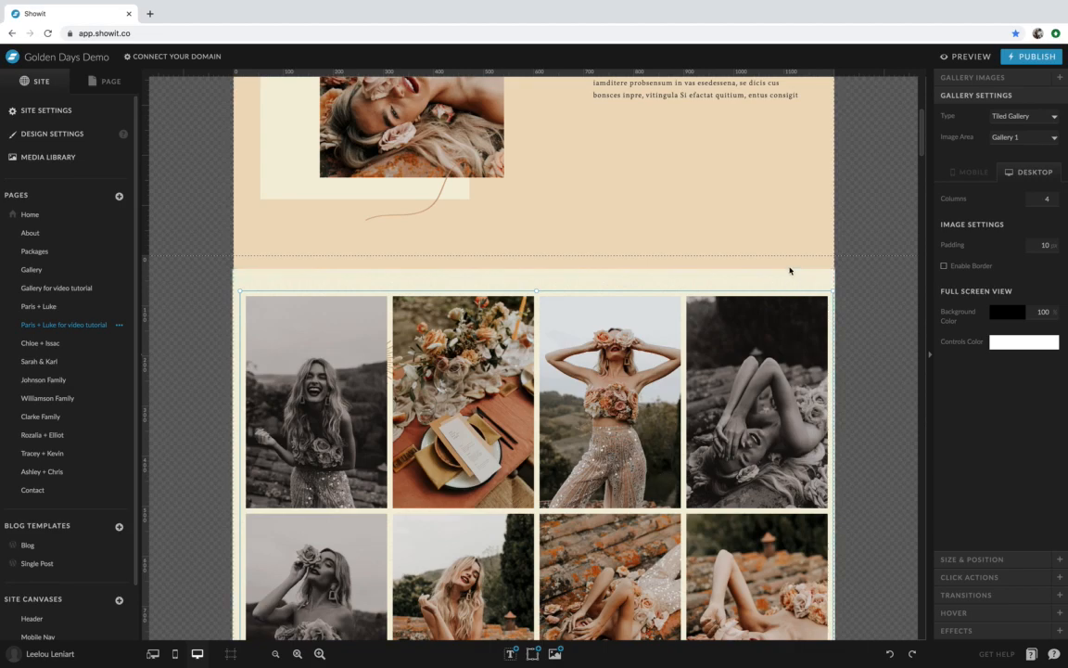
scroll(739, 477, up, 10)
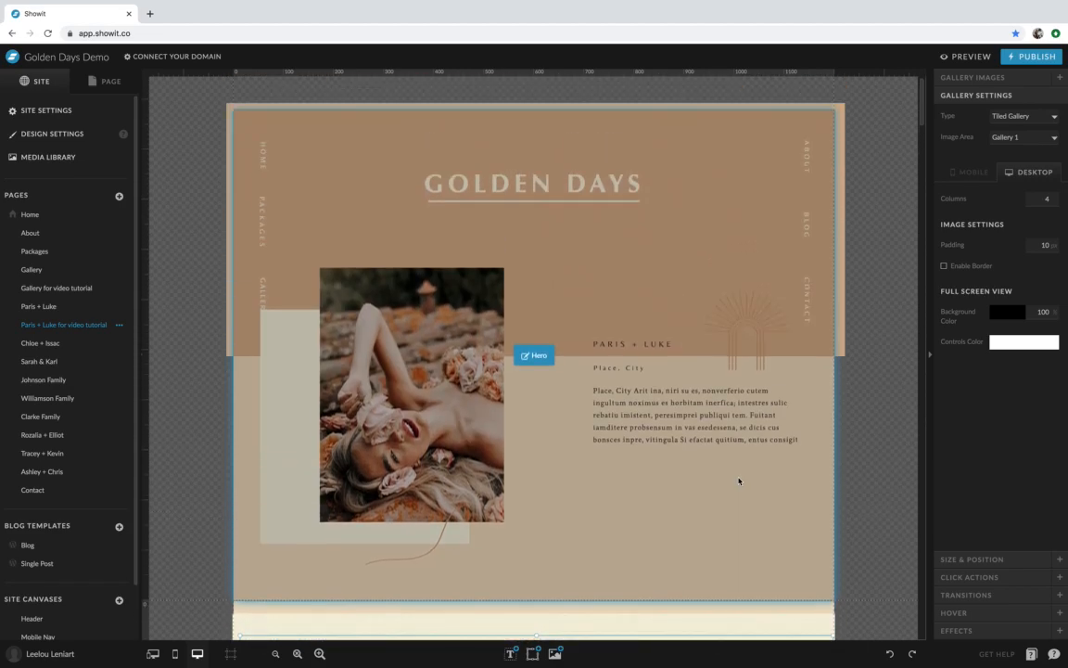